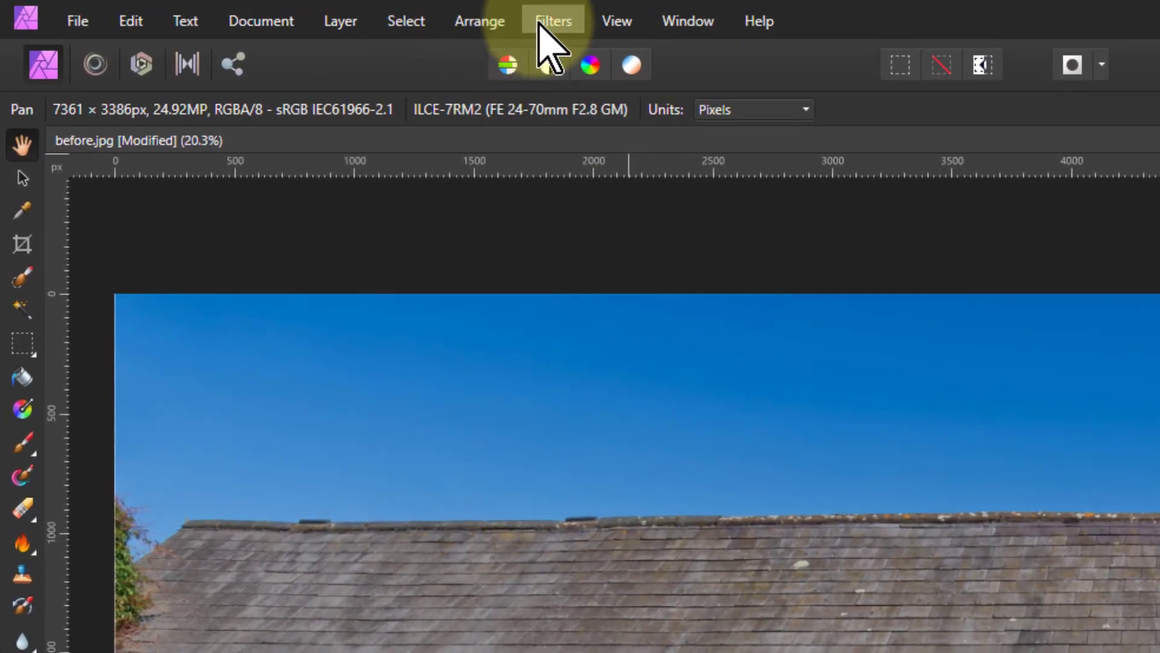
# Step: Open the Custom Blur filter and try a value of 1 in the matrix's top-left cell, resetting it to 0
pyautogui.click(547, 22)
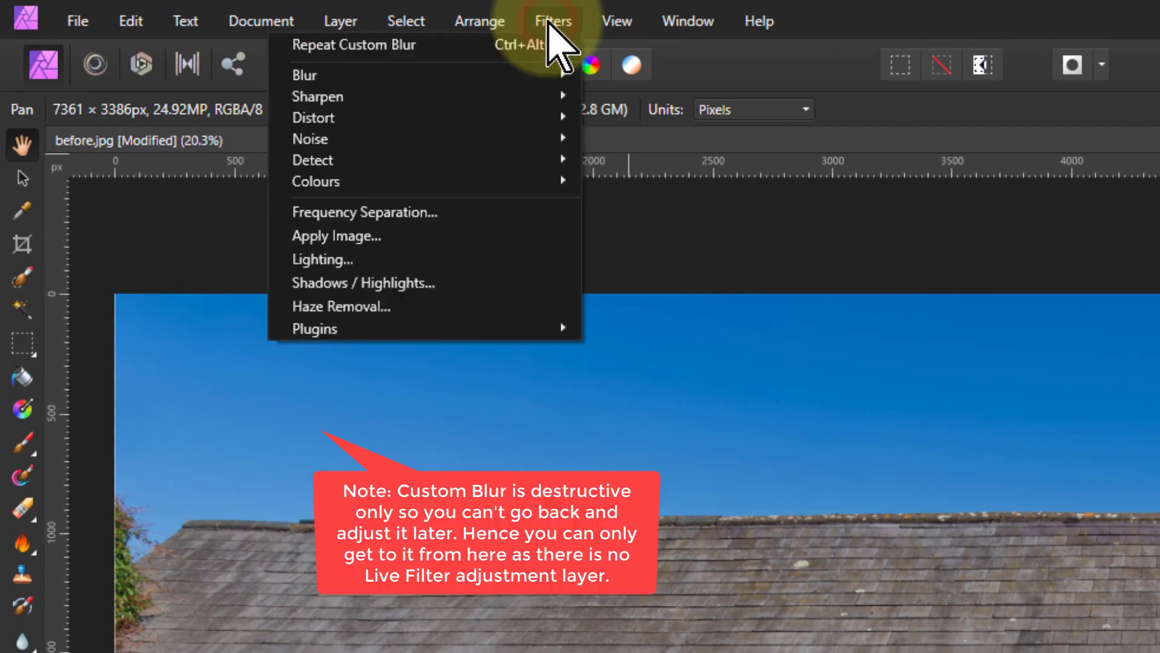
pyautogui.moveTo(535, 78)
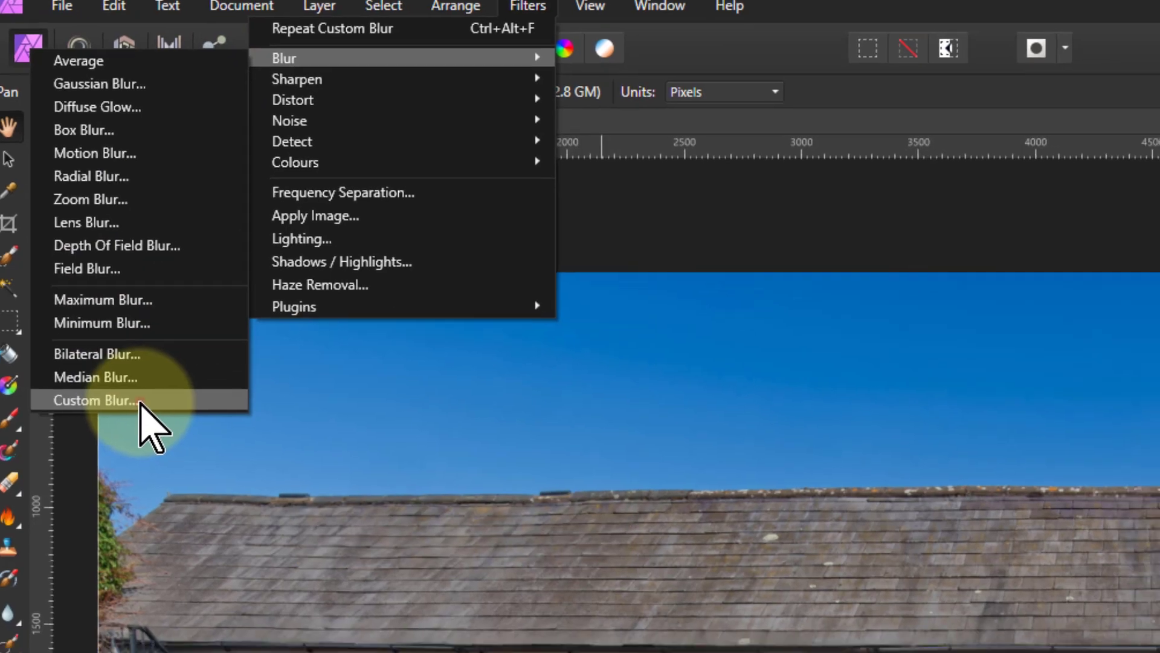
pyautogui.click(158, 428)
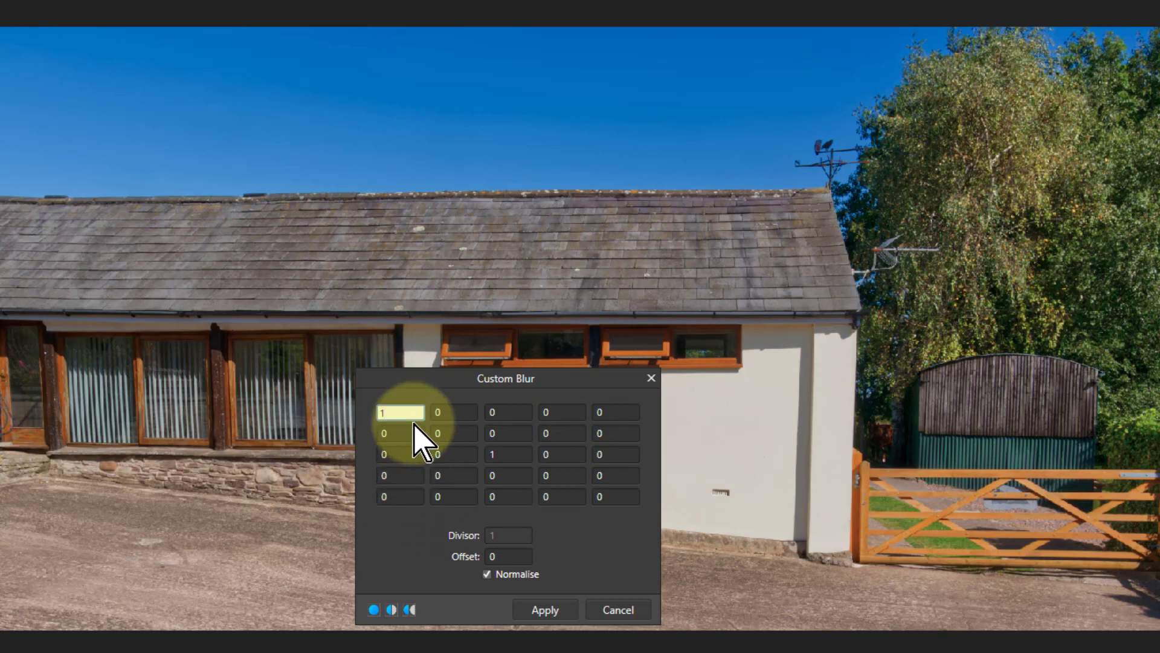
pyautogui.press('Tab')
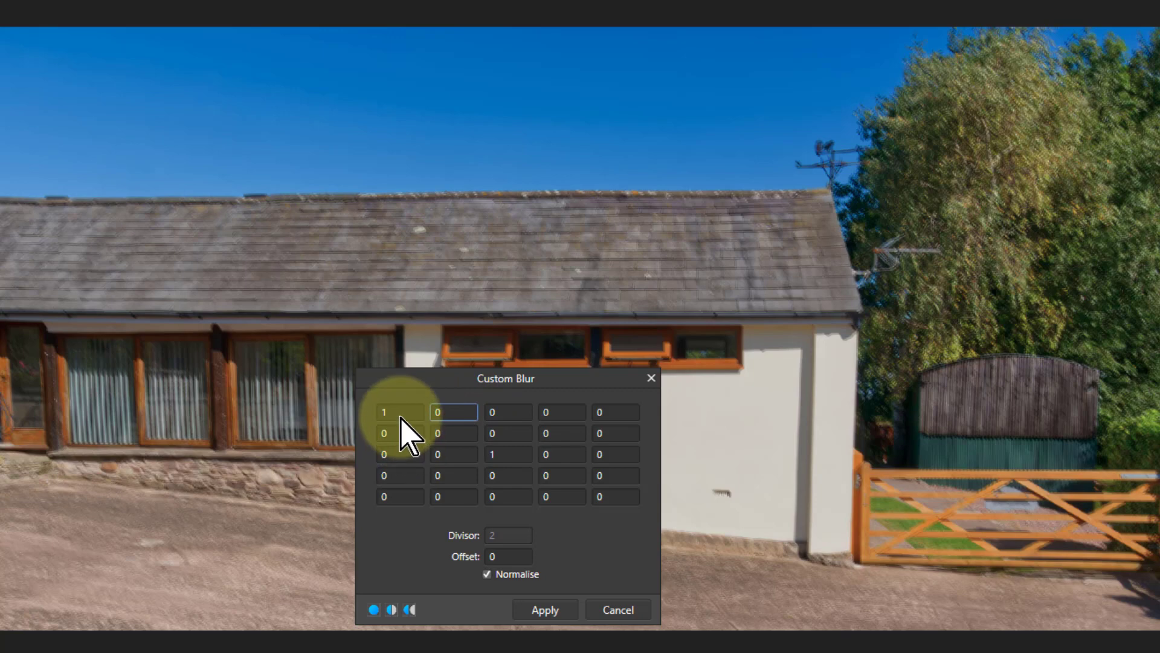
pyautogui.scroll(-1, 403, 415)
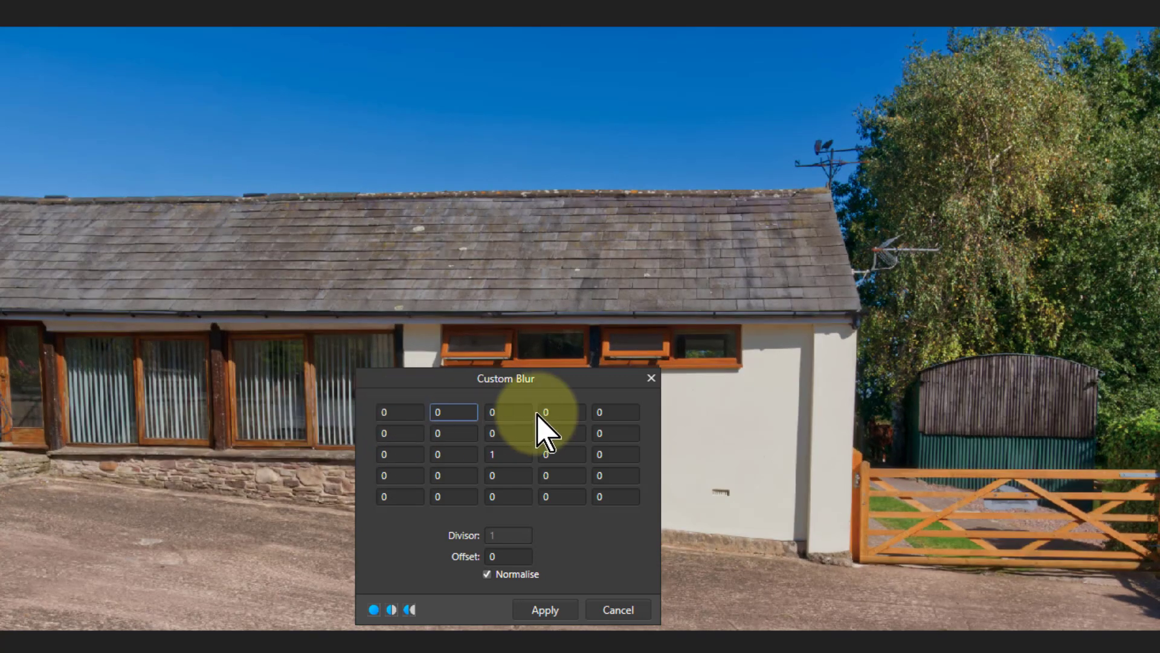
# Step: Try 1 in the top-left matrix cell to compare its blur on the roof tiles, returning the cell to 0
pyautogui.scroll(2, 458, 266)
pyautogui.scroll(3, 458, 260)
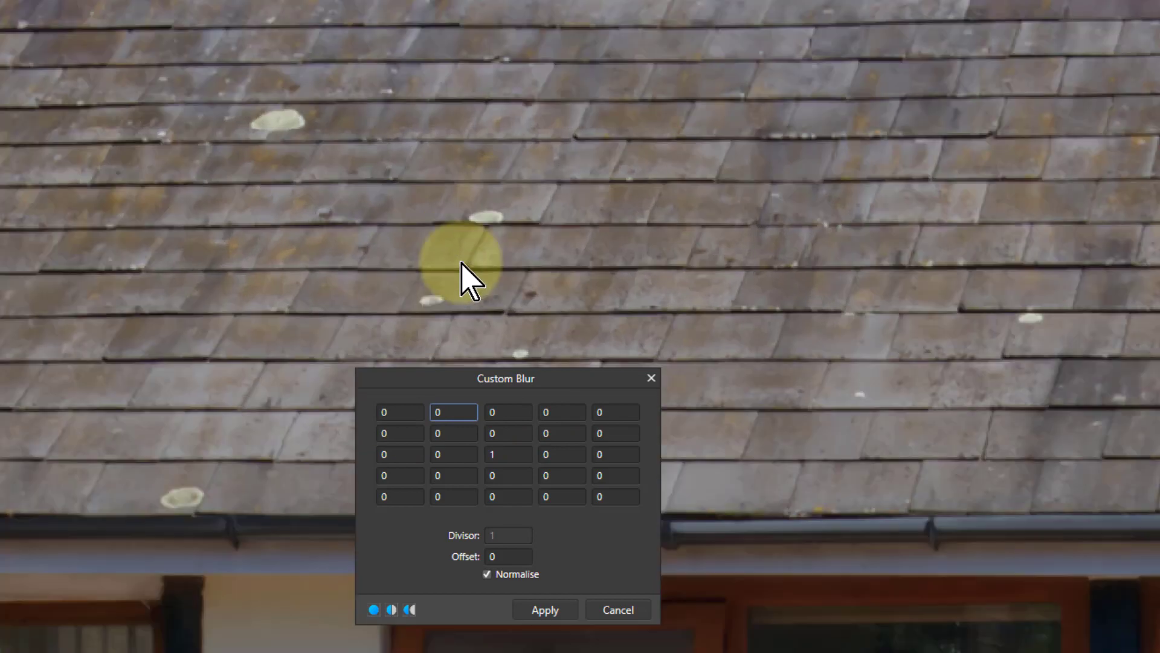
pyautogui.scroll(1, 278, 260)
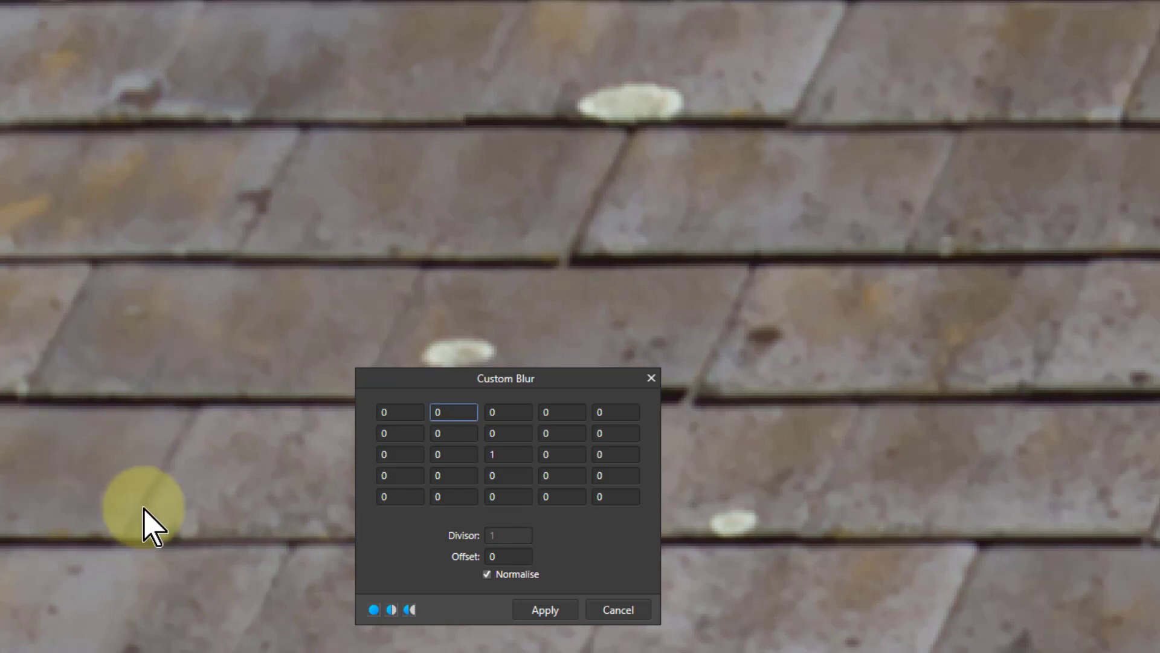
pyautogui.click(404, 412)
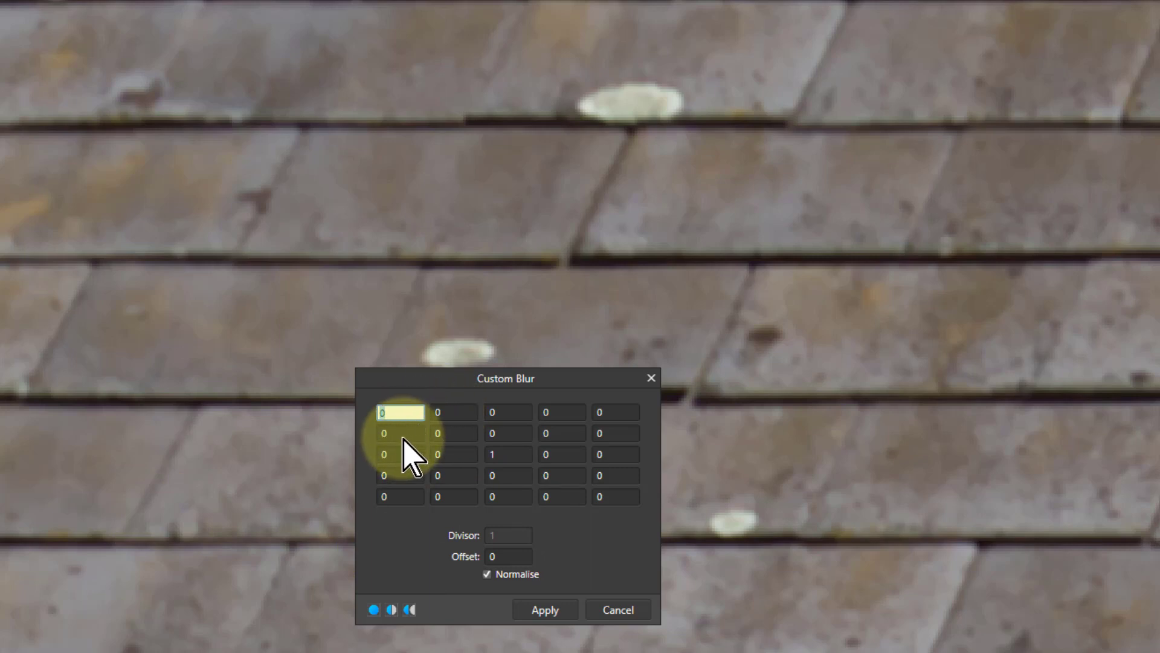
pyautogui.write('1')
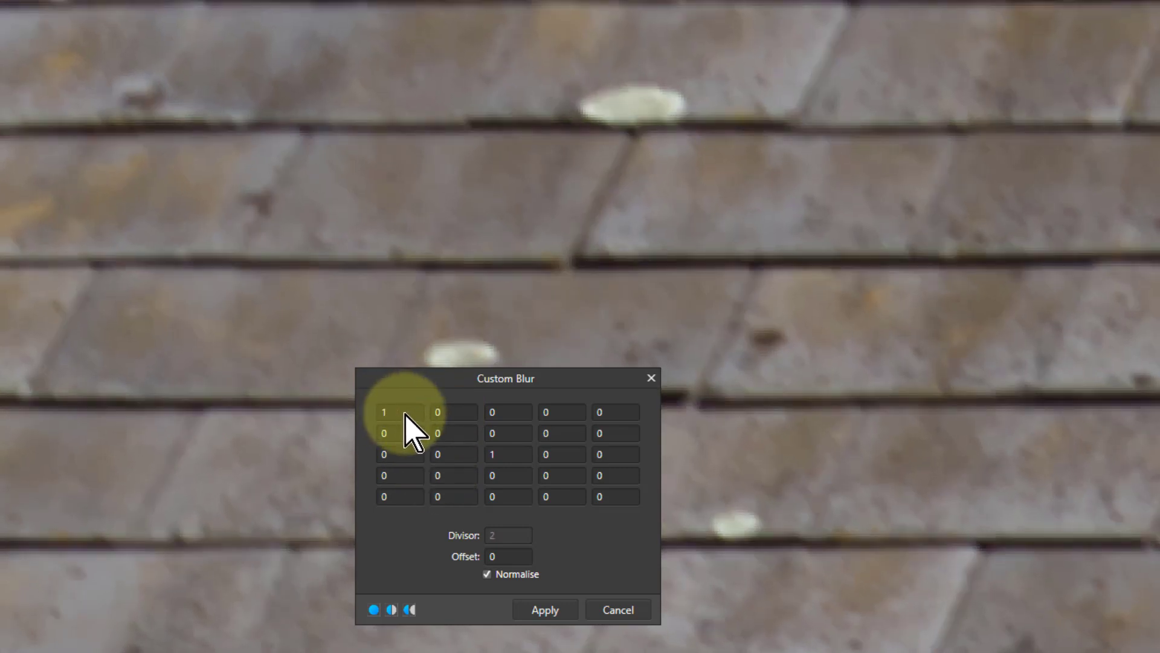
pyautogui.scroll(-1, 404, 414)
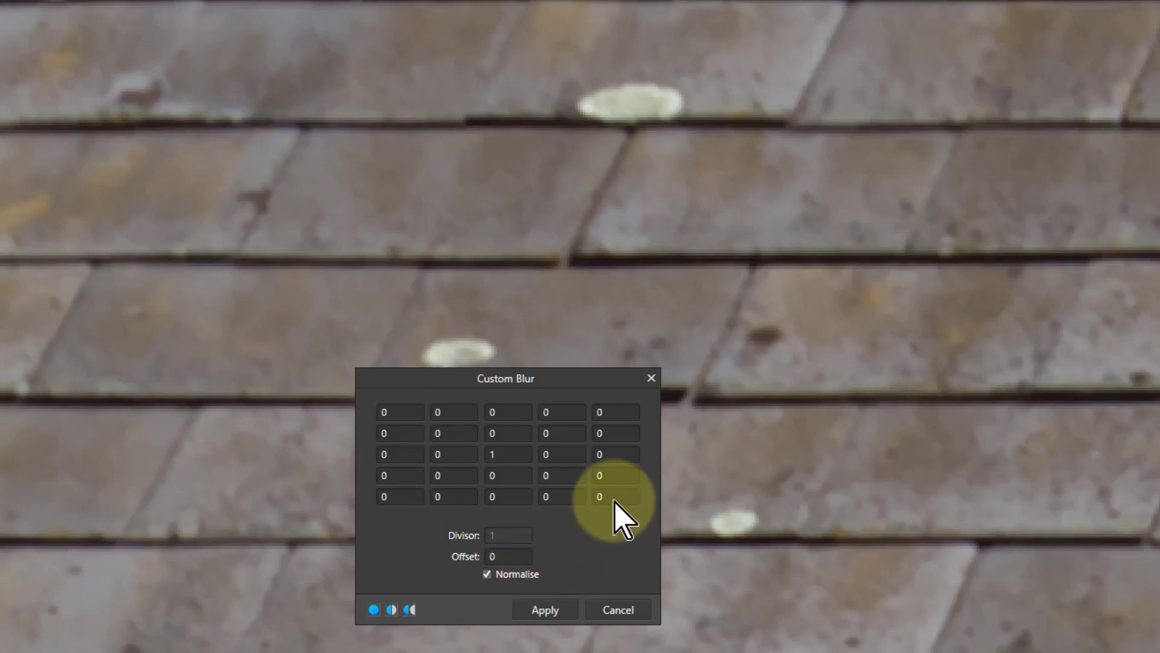
# Step: Try 1 in the bottom-right and top-right corner cells one at a time, resetting each to 0
pyautogui.scroll(1, 615, 505)
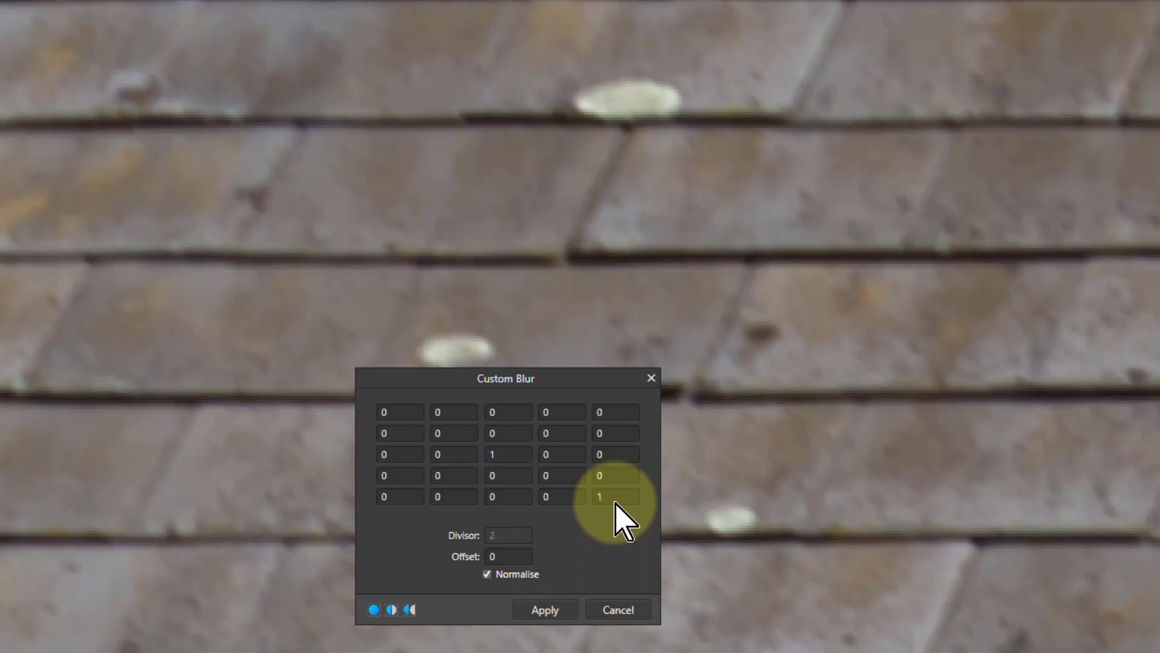
pyautogui.scroll(-1, 616, 503)
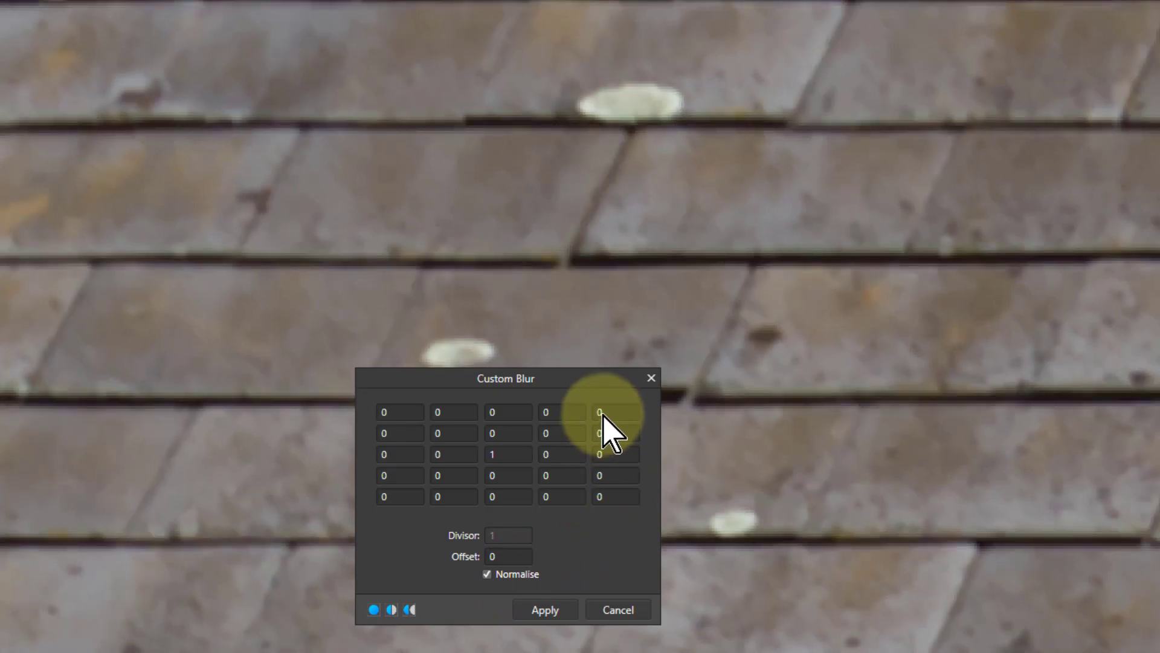
pyautogui.scroll(1, 602, 413)
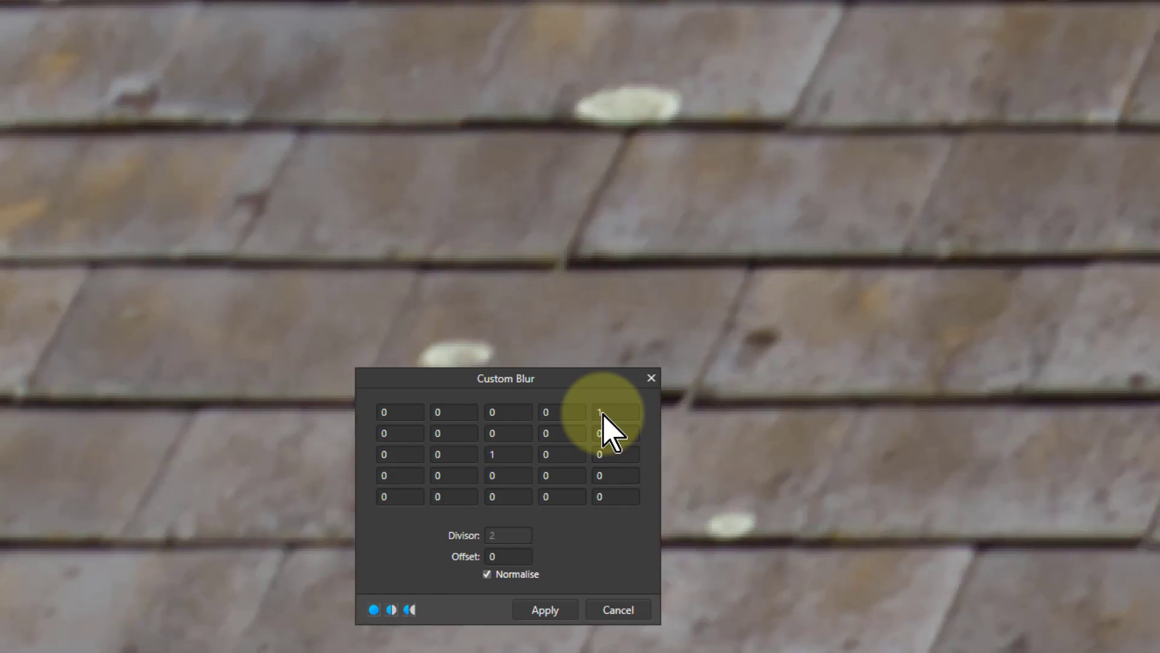
pyautogui.scroll(-1, 602, 413)
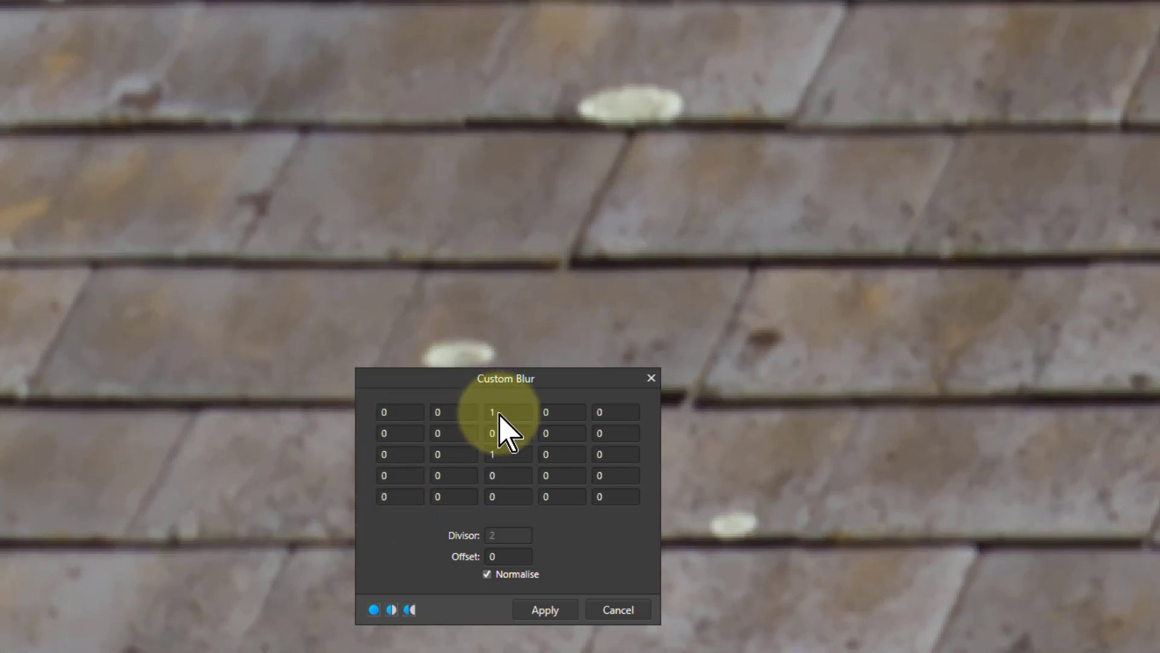
# Step: Try 1 in the top-centre and bottom-centre cells one at a time, resetting each to 0
pyautogui.scroll(1, 499, 413)
pyautogui.scroll(-1, 499, 413)
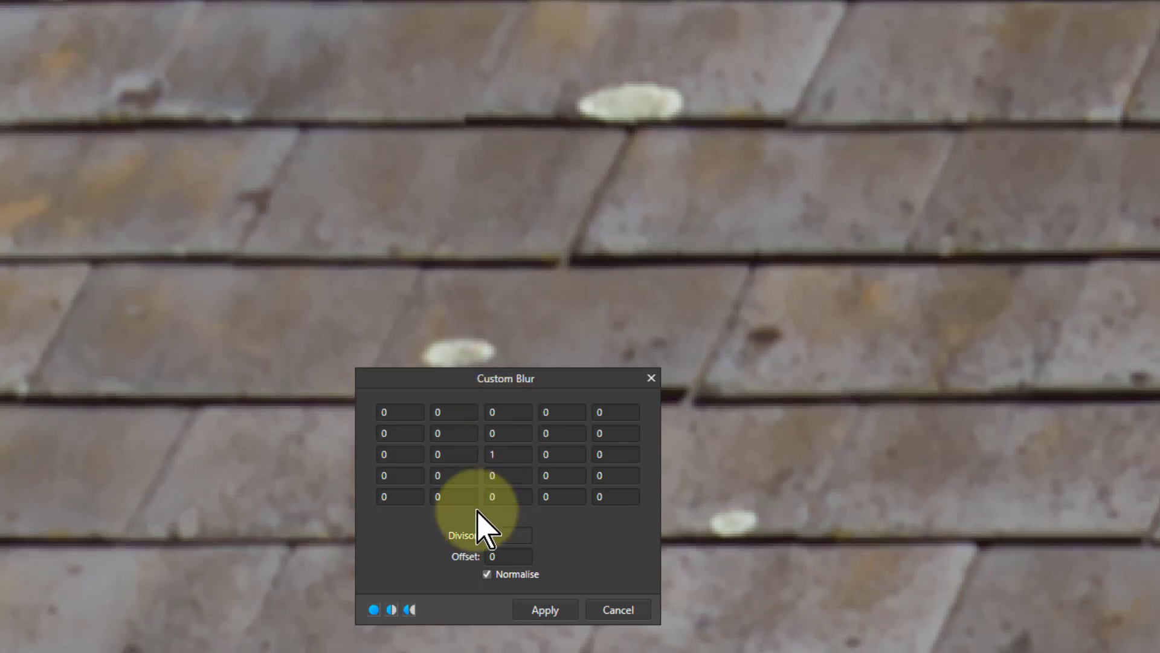
pyautogui.scroll(1, 499, 513)
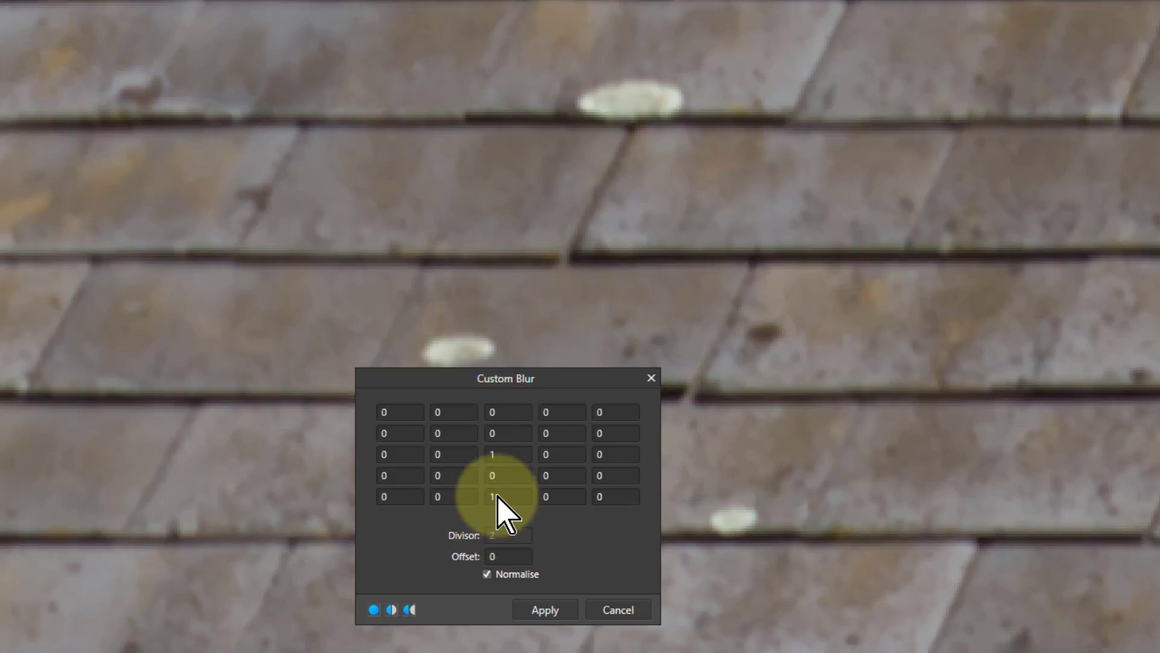
pyautogui.scroll(-1, 498, 498)
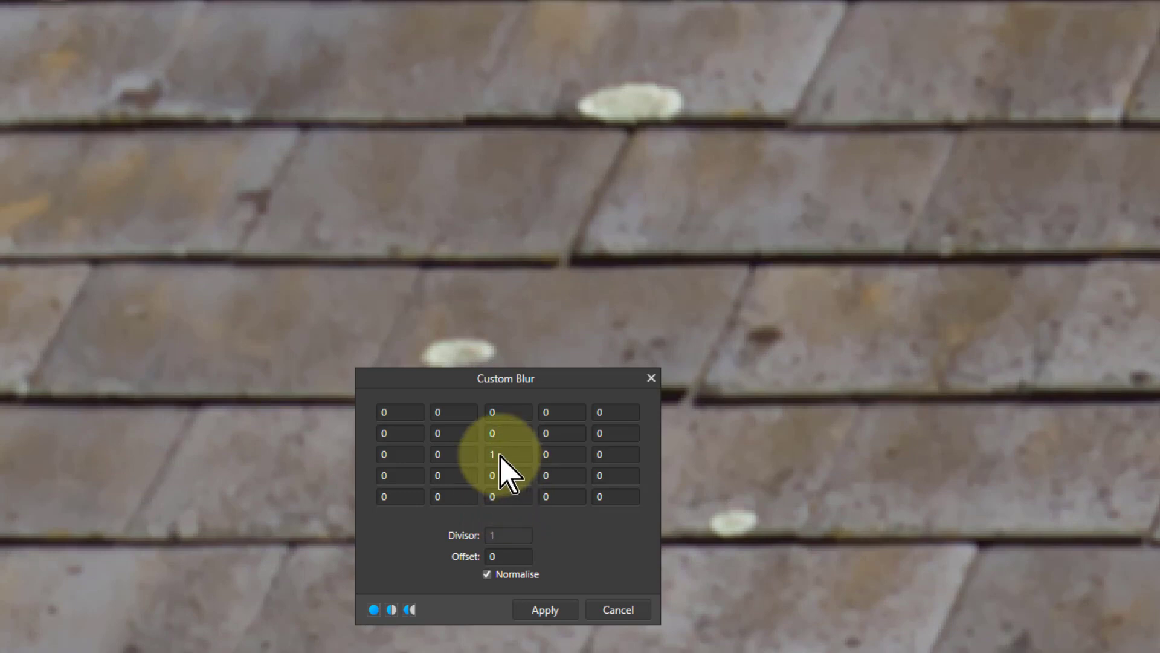
# Step: Try 2 in the centre cell and restore it to 1, and switch the top-left cell between 1 and 0
pyautogui.scroll(1, 505, 459)
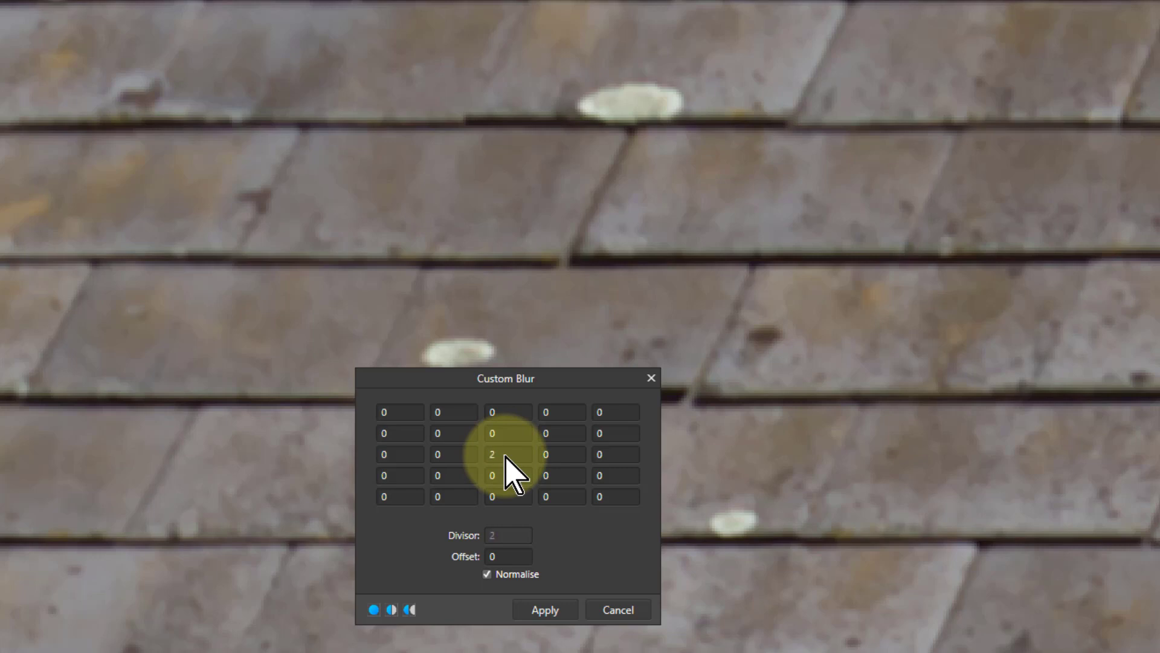
pyautogui.scroll(-1, 505, 457)
pyautogui.scroll(1, 392, 415)
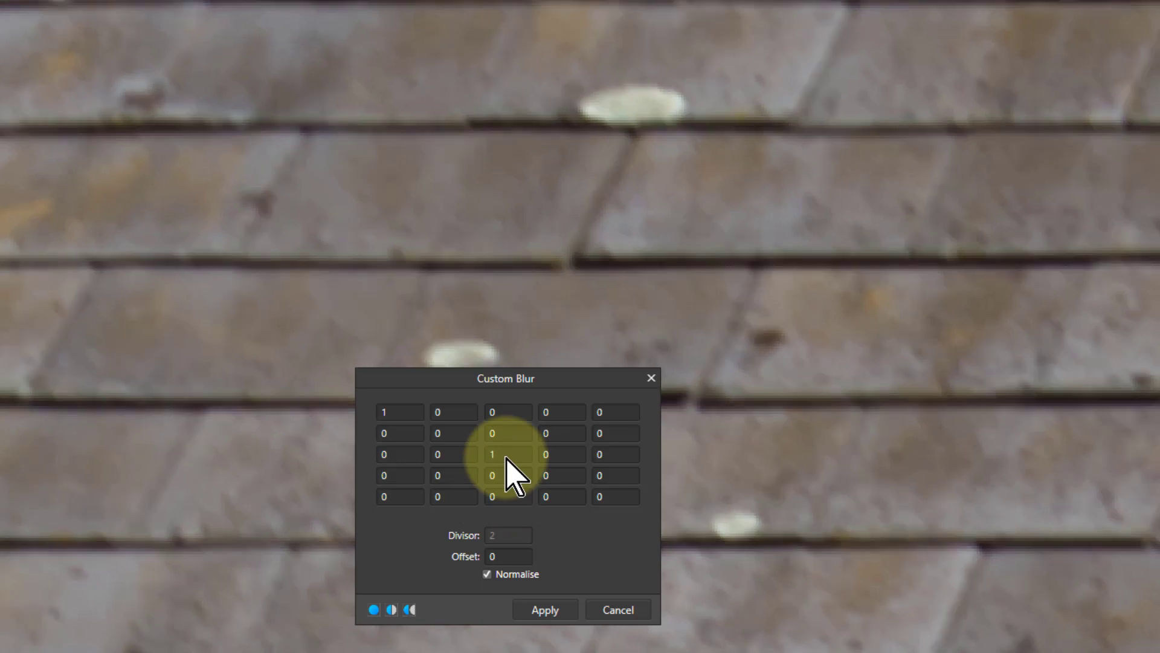
pyautogui.scroll(-1, 514, 474)
pyautogui.scroll(1, 505, 457)
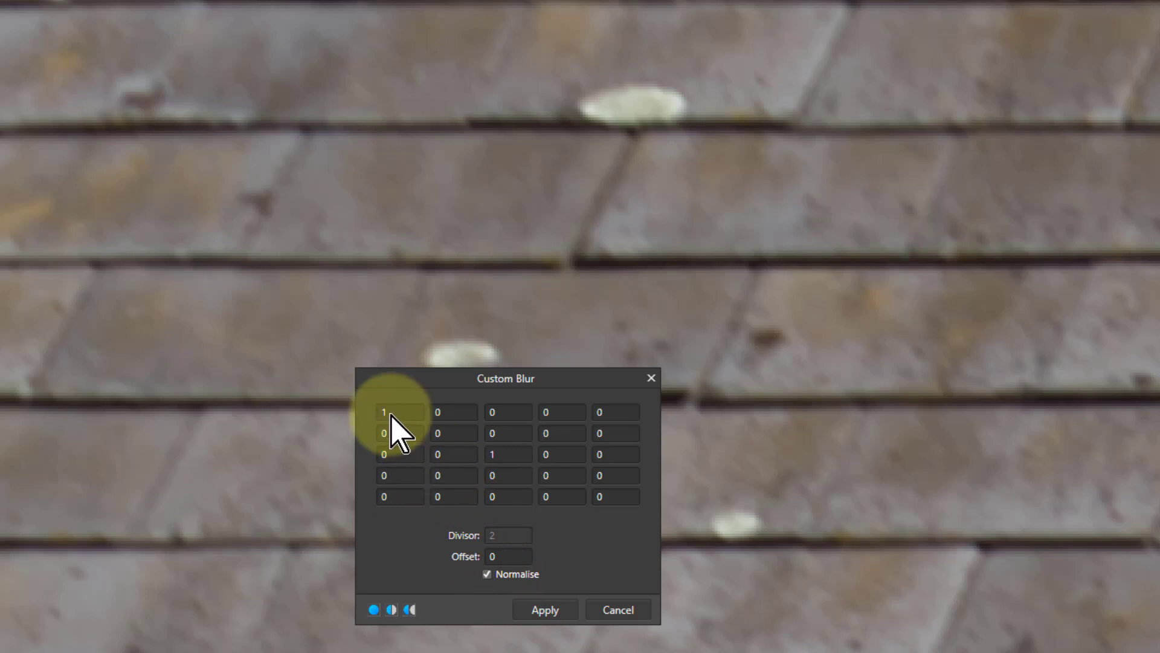
pyautogui.scroll(-1, 390, 413)
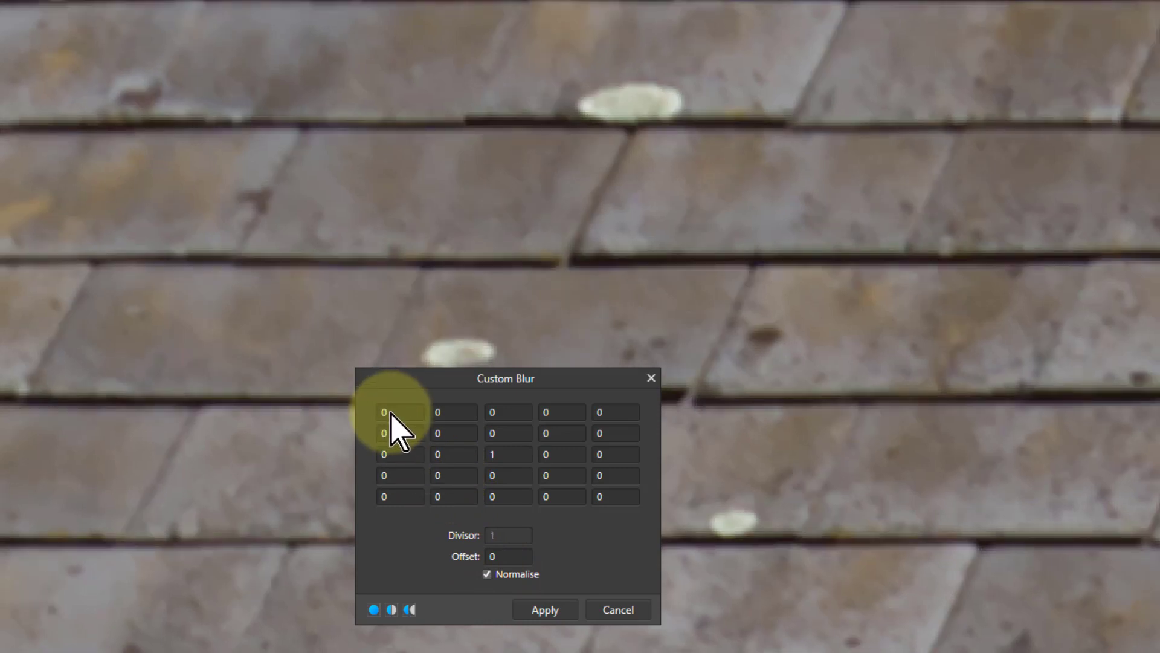
# Step: Try 1 in both the top-left and bottom-right cells on the roof tiles, resetting both to 0
pyautogui.scroll(1, 392, 413)
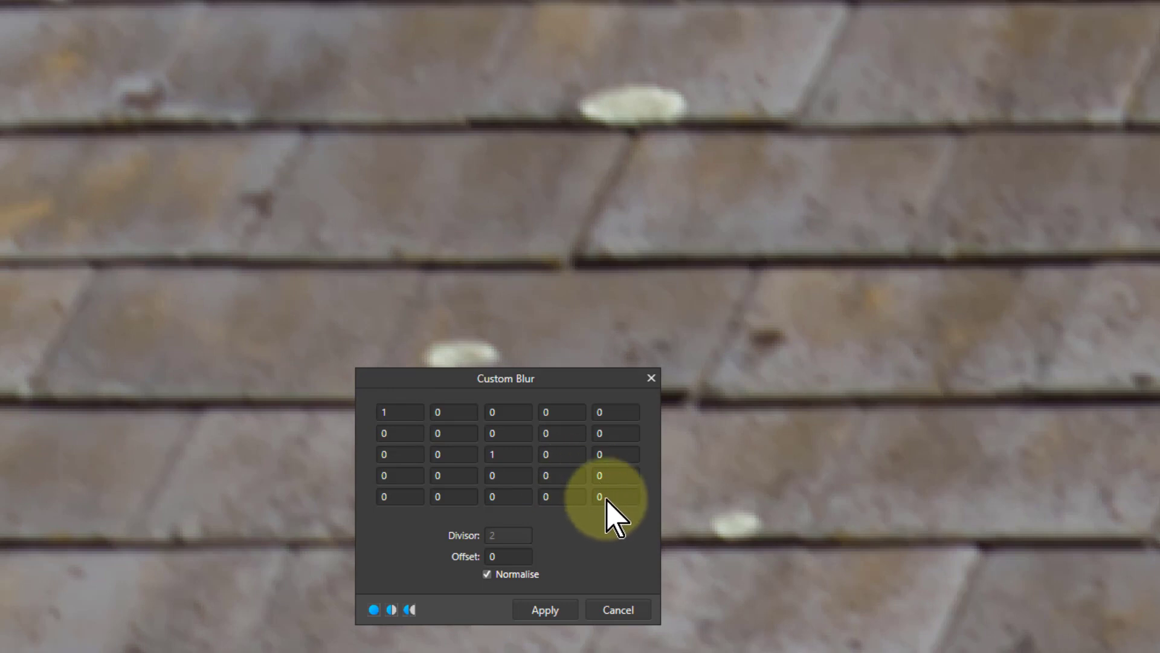
pyautogui.scroll(1, 614, 516)
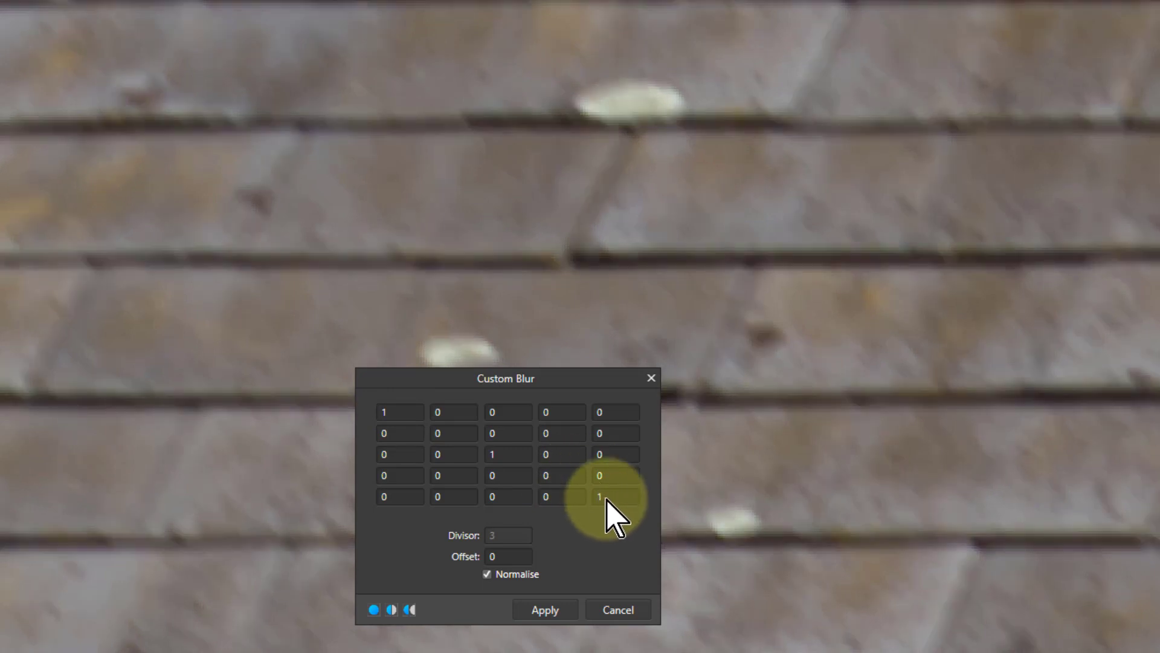
pyautogui.scroll(-1, 613, 516)
pyautogui.scroll(1, 606, 498)
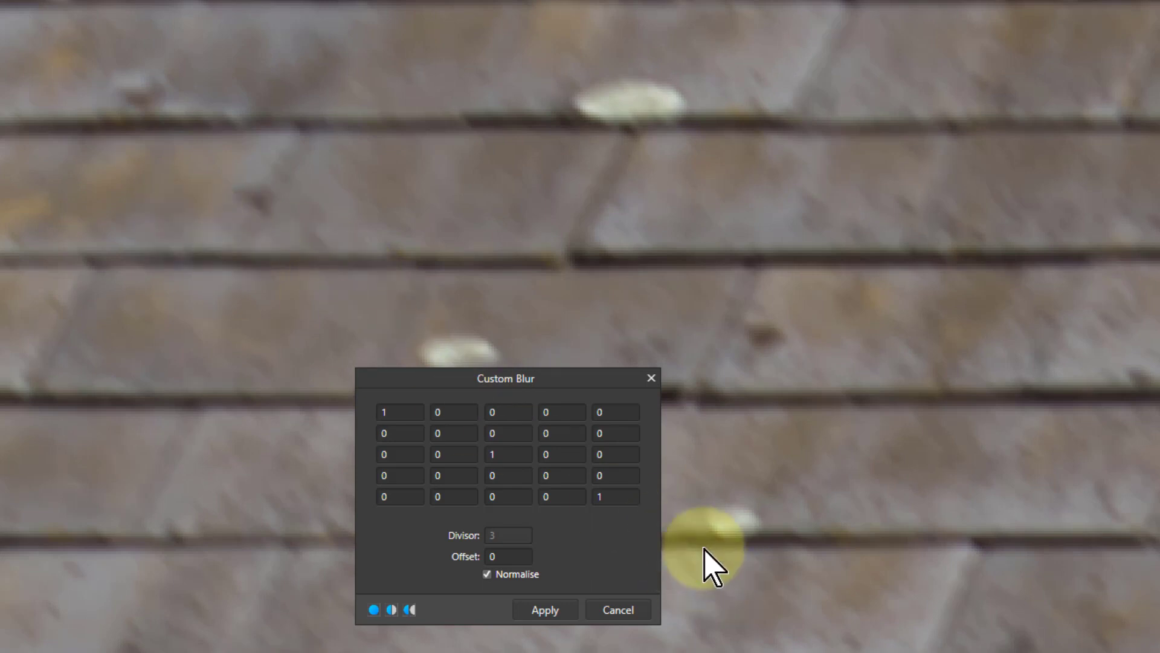
pyautogui.scroll(5, 246, 371)
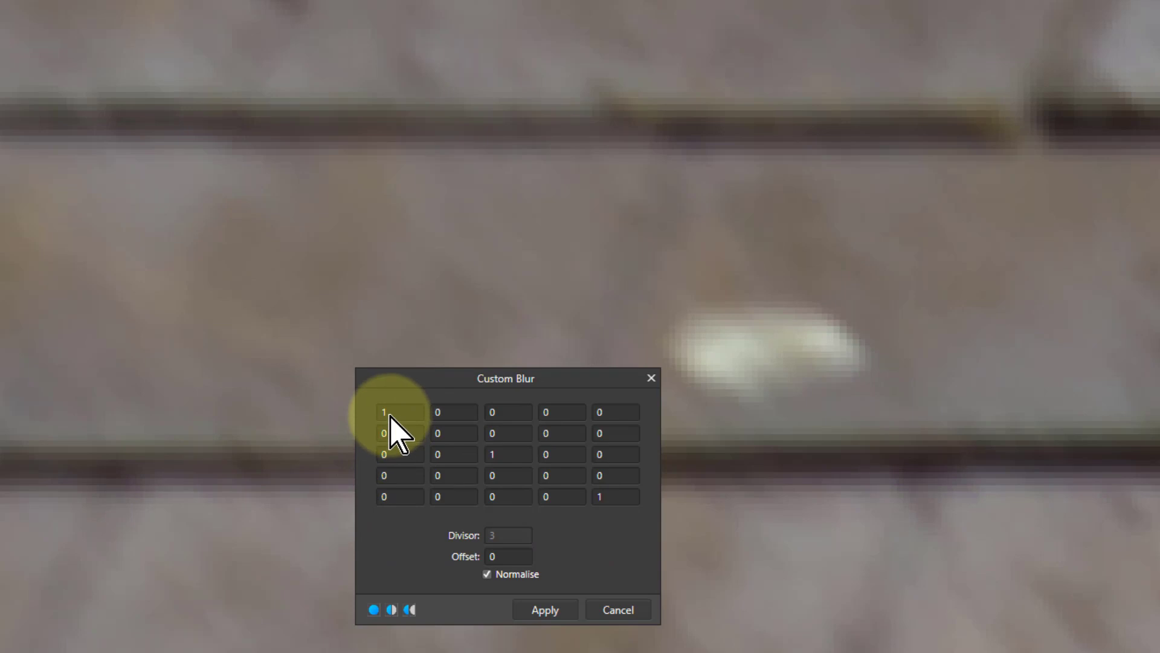
pyautogui.scroll(-1, 391, 415)
pyautogui.scroll(-1, 612, 495)
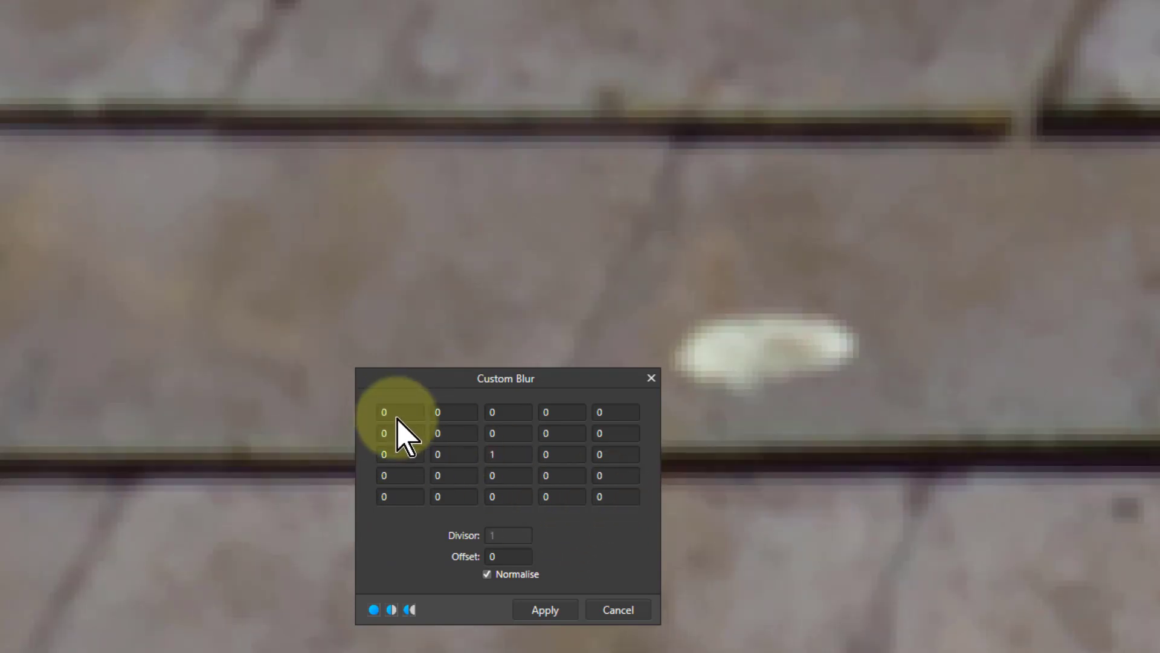
# Step: Set all four corner cells of the Custom Blur matrix to 1
pyautogui.scroll(1, 403, 431)
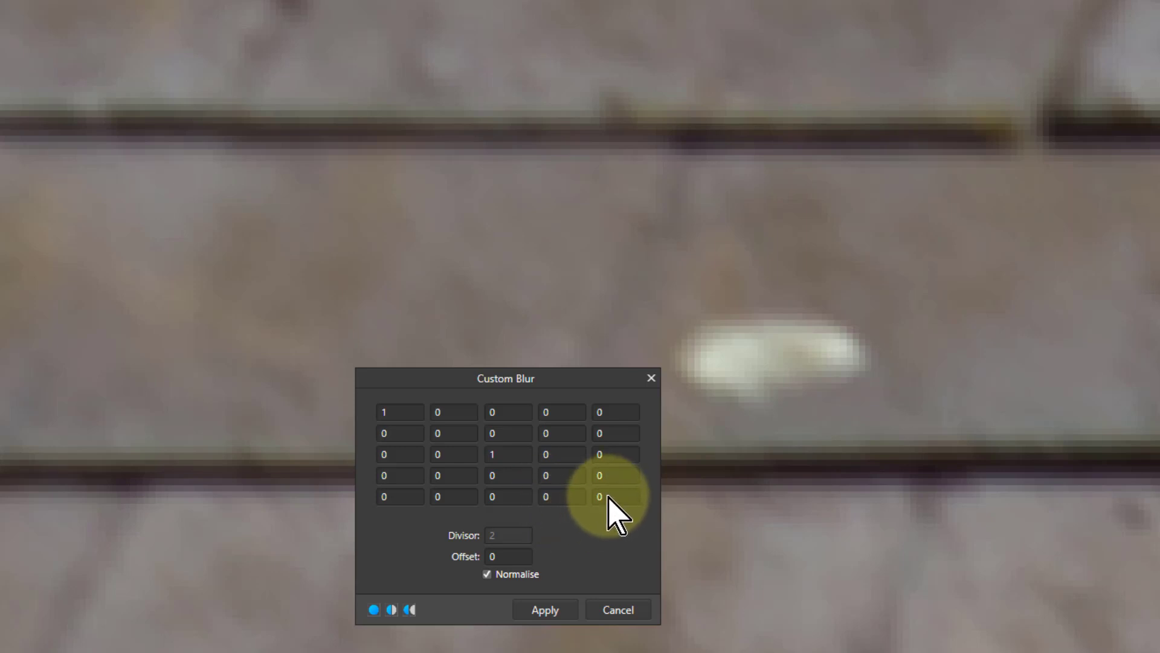
pyautogui.scroll(1, 609, 497)
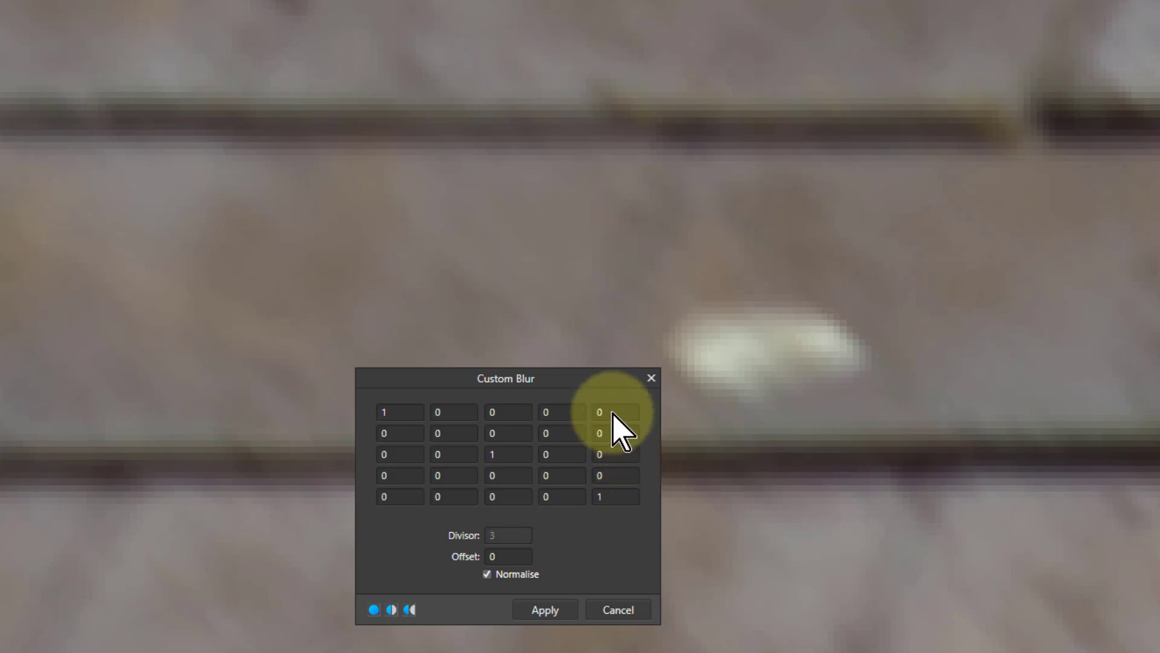
pyautogui.scroll(1, 611, 412)
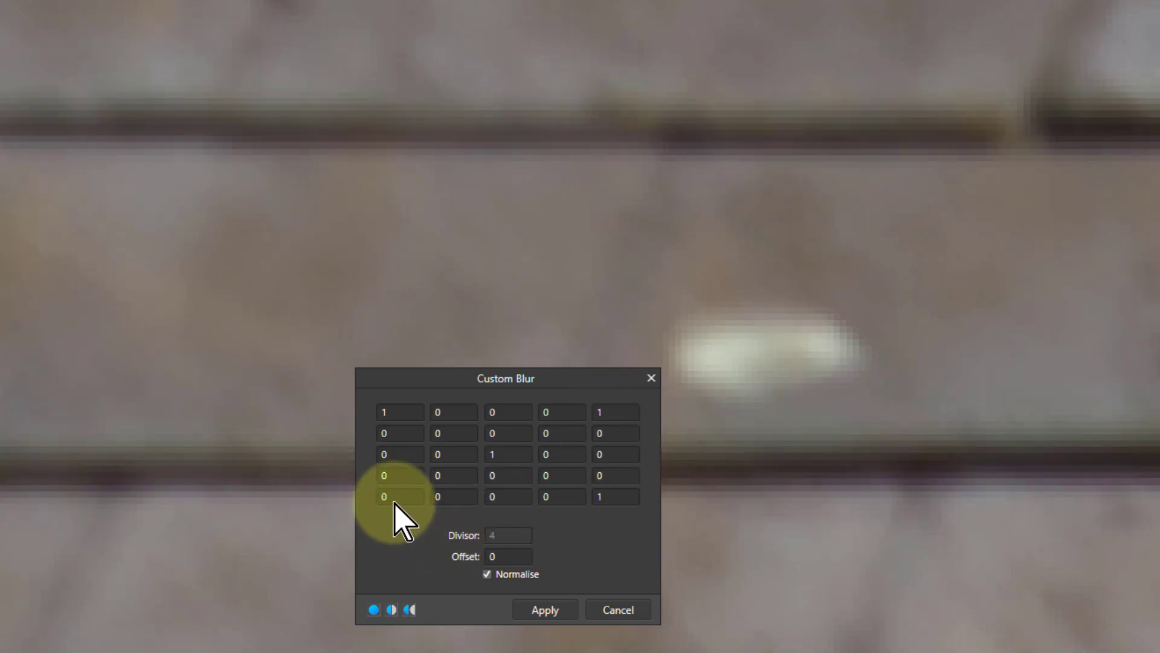
pyautogui.scroll(1, 394, 498)
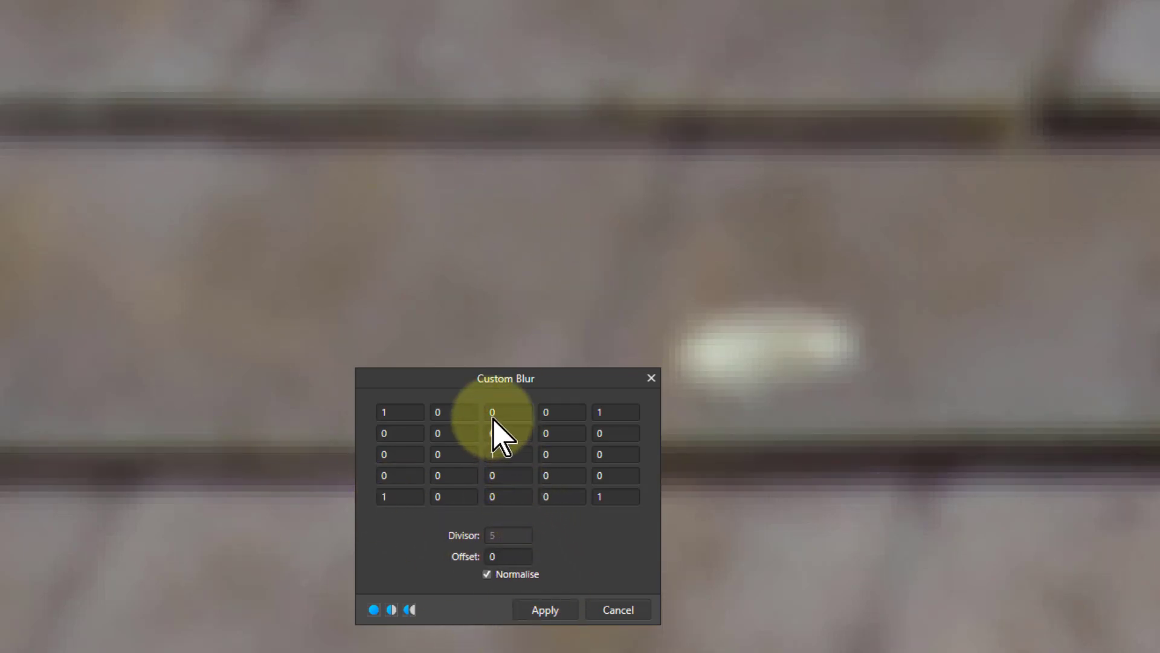
# Step: Set the middle cell of each outer edge of the matrix to 1 and raise the centre cell to 2
pyautogui.scroll(1, 496, 415)
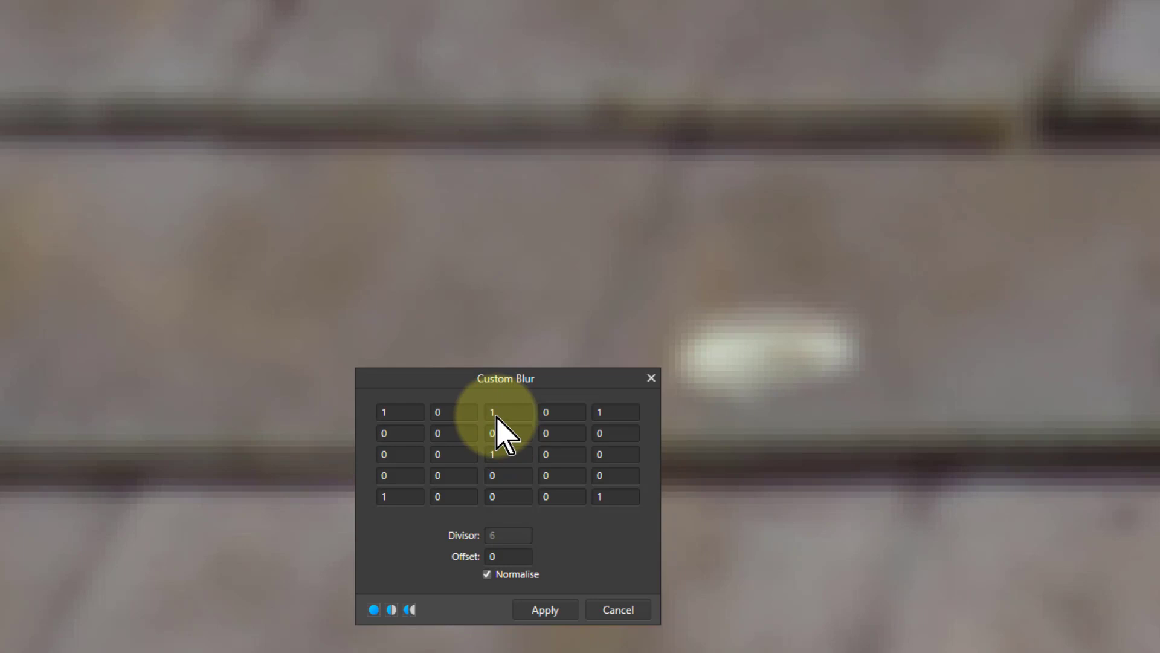
pyautogui.scroll(1, 501, 499)
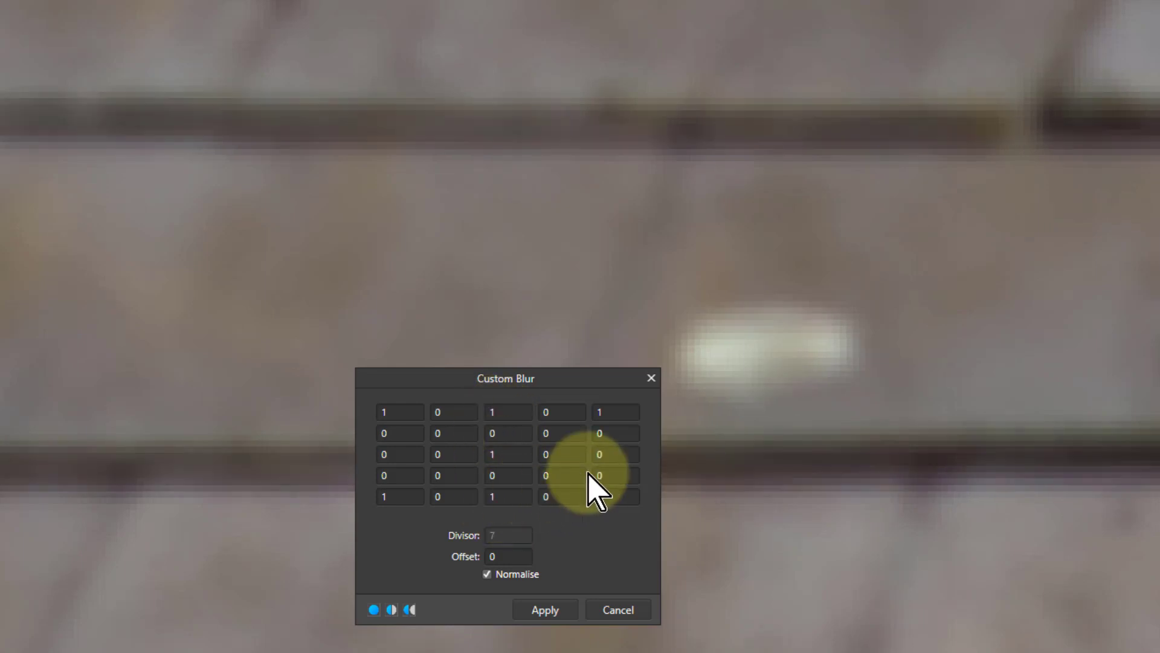
pyautogui.scroll(1, 600, 456)
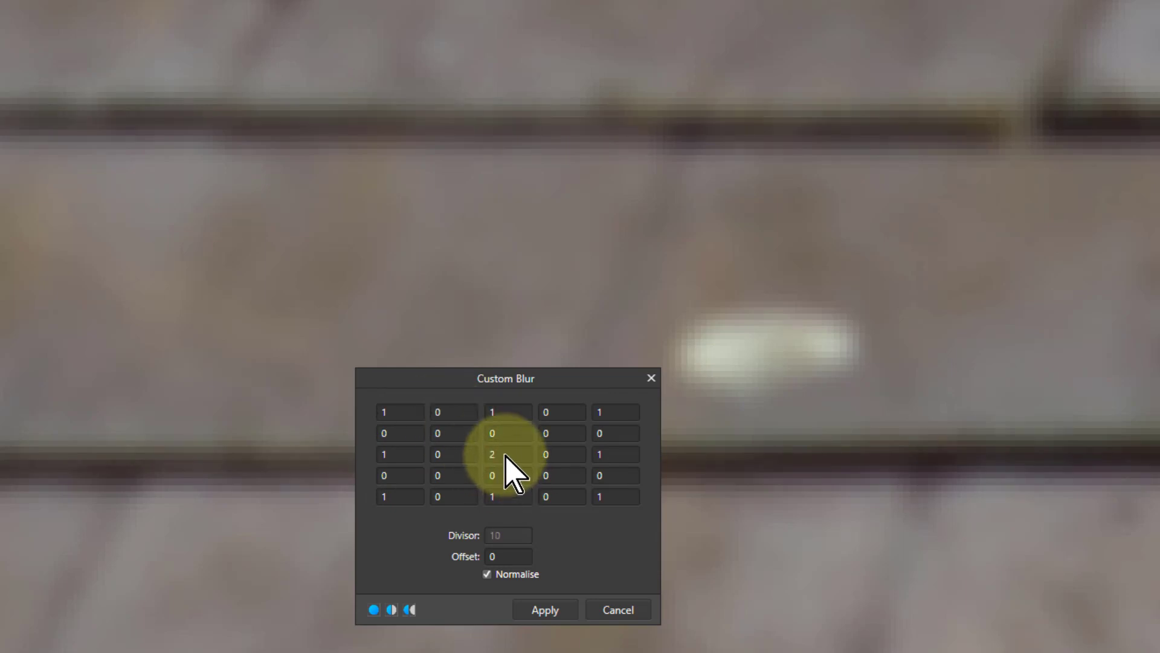
# Step: Raise the centre cell of the matrix to 7 and lower it to -1
pyautogui.scroll(2, 505, 453)
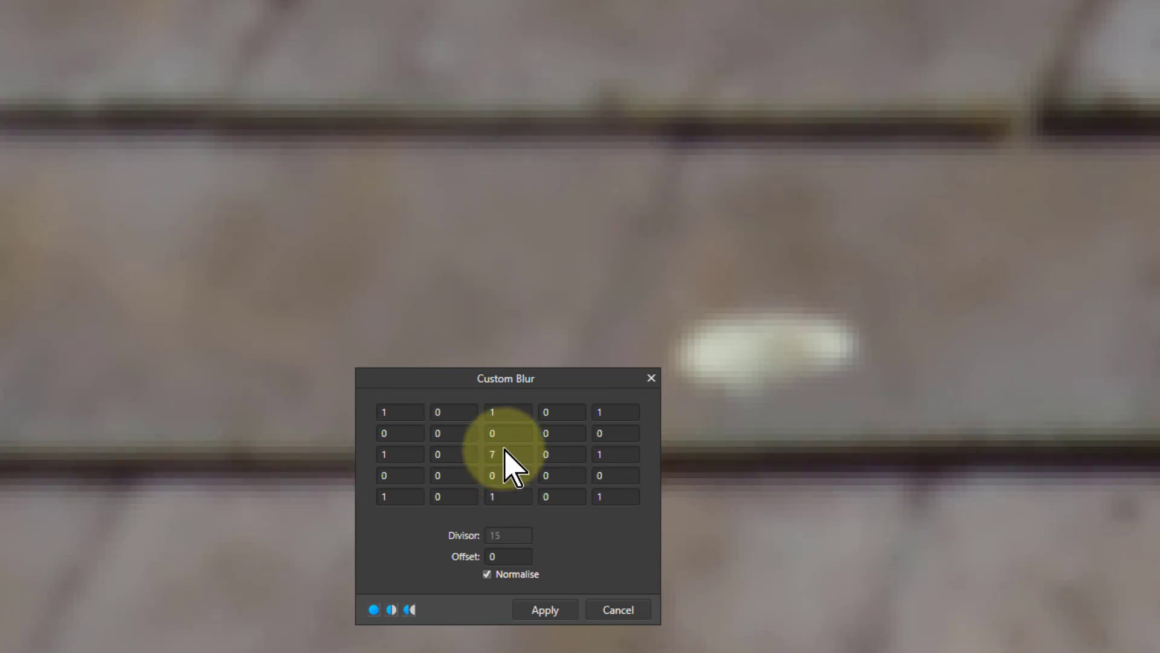
pyautogui.scroll(-1, 512, 468)
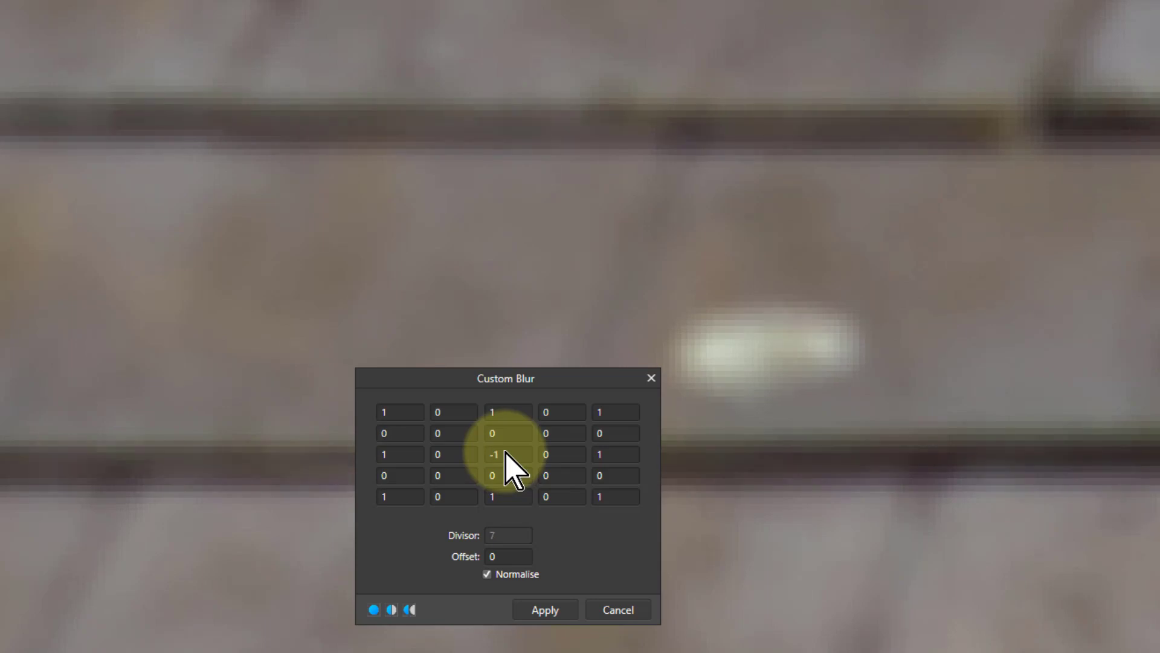
# Step: Try lowering the centre cell of the matrix gradually to -8, raising it back up to 1
pyautogui.scroll(-1, 506, 452)
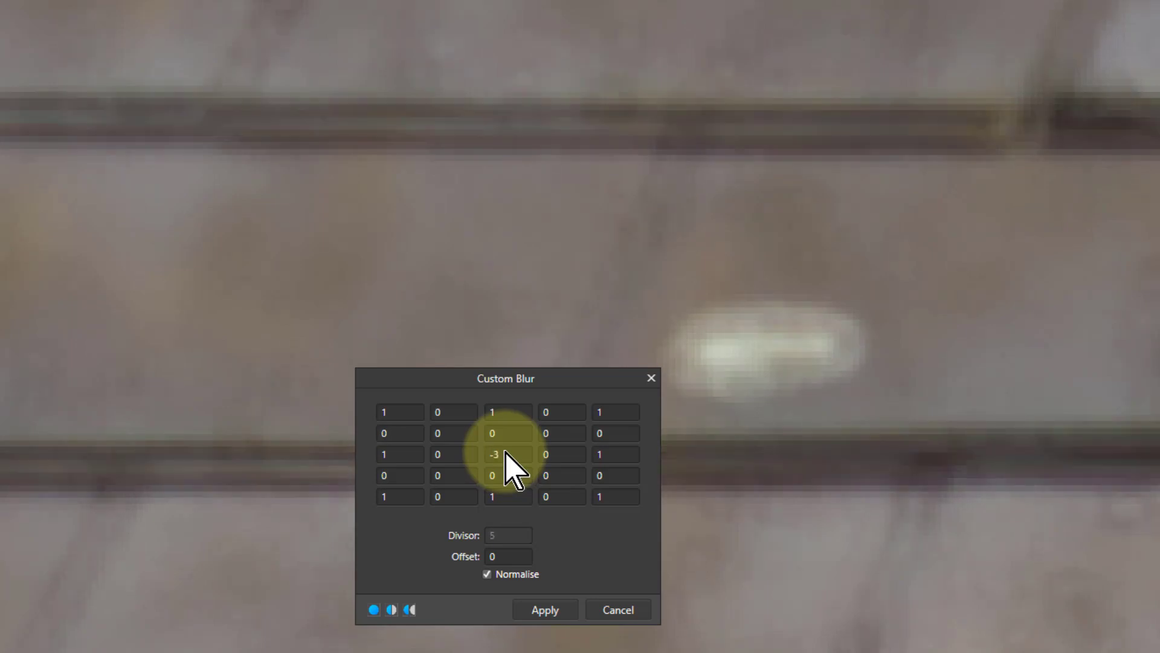
pyautogui.scroll(-1, 512, 469)
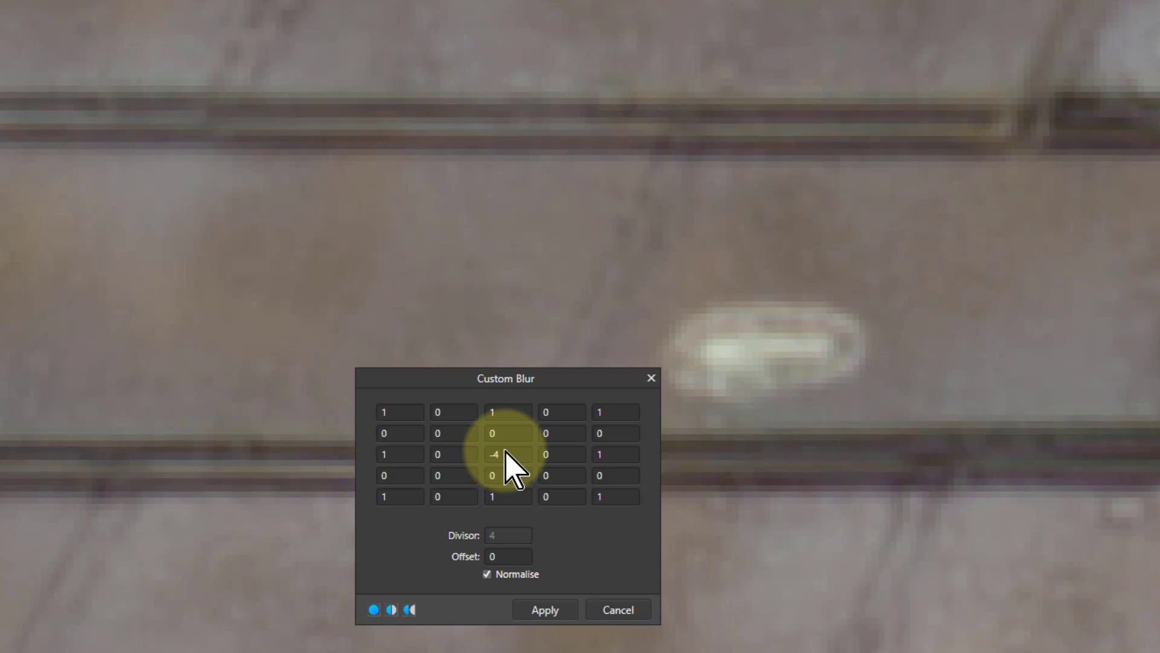
pyautogui.scroll(-1, 513, 469)
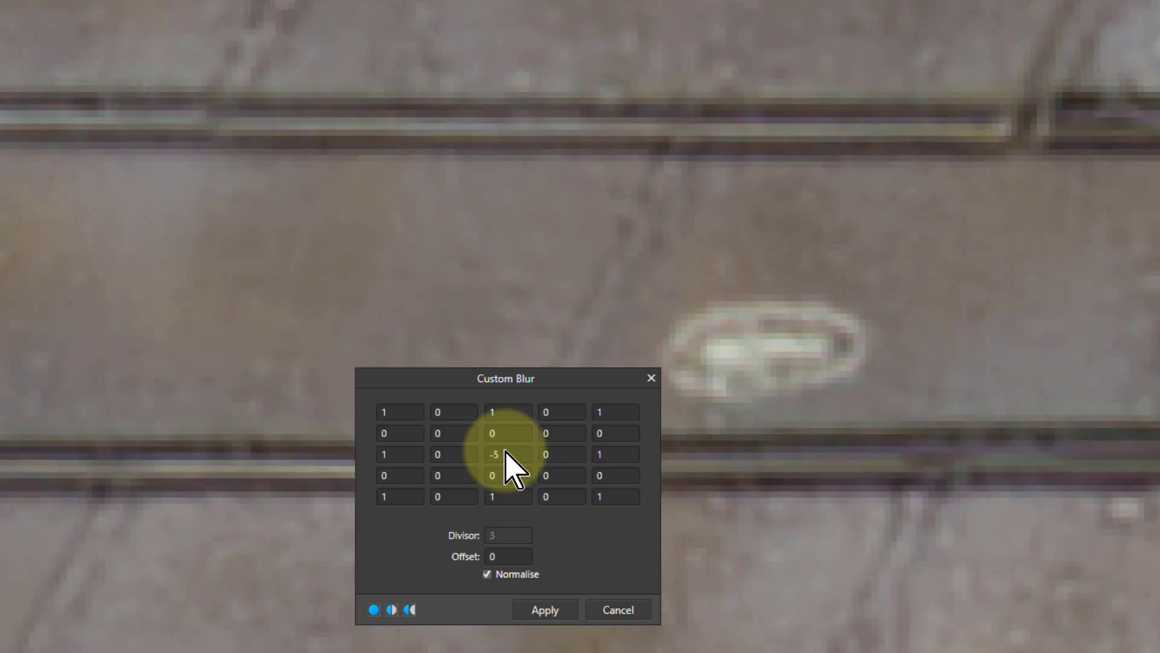
pyautogui.scroll(-1, 514, 469)
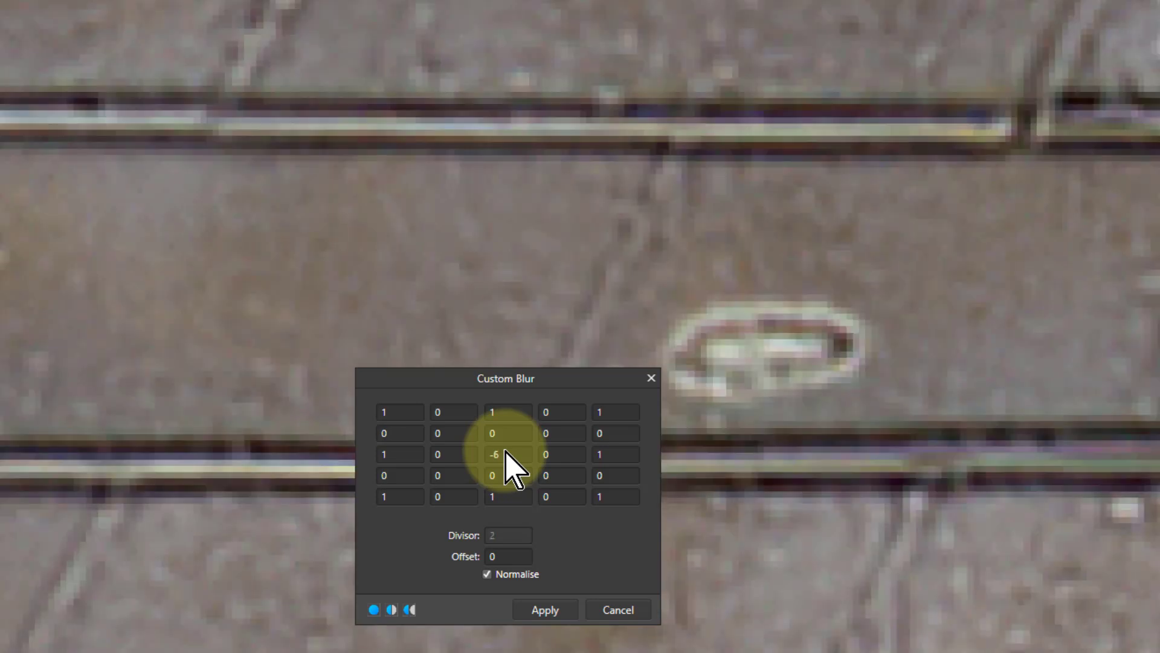
pyautogui.scroll(-1, 512, 469)
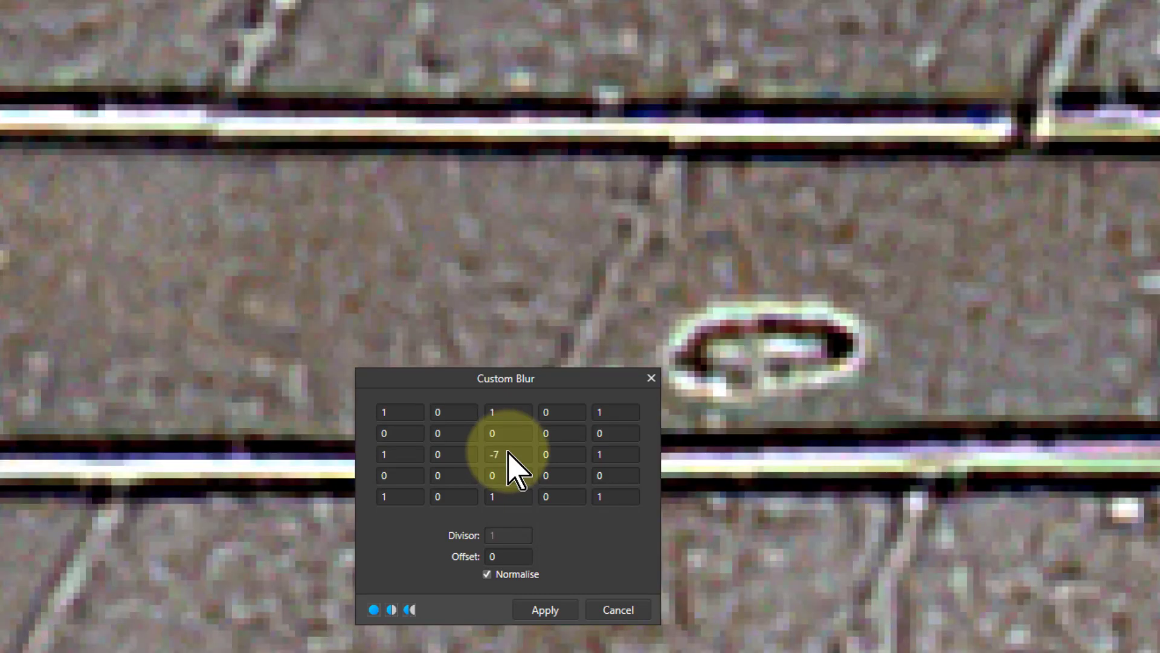
pyautogui.scroll(-1, 512, 469)
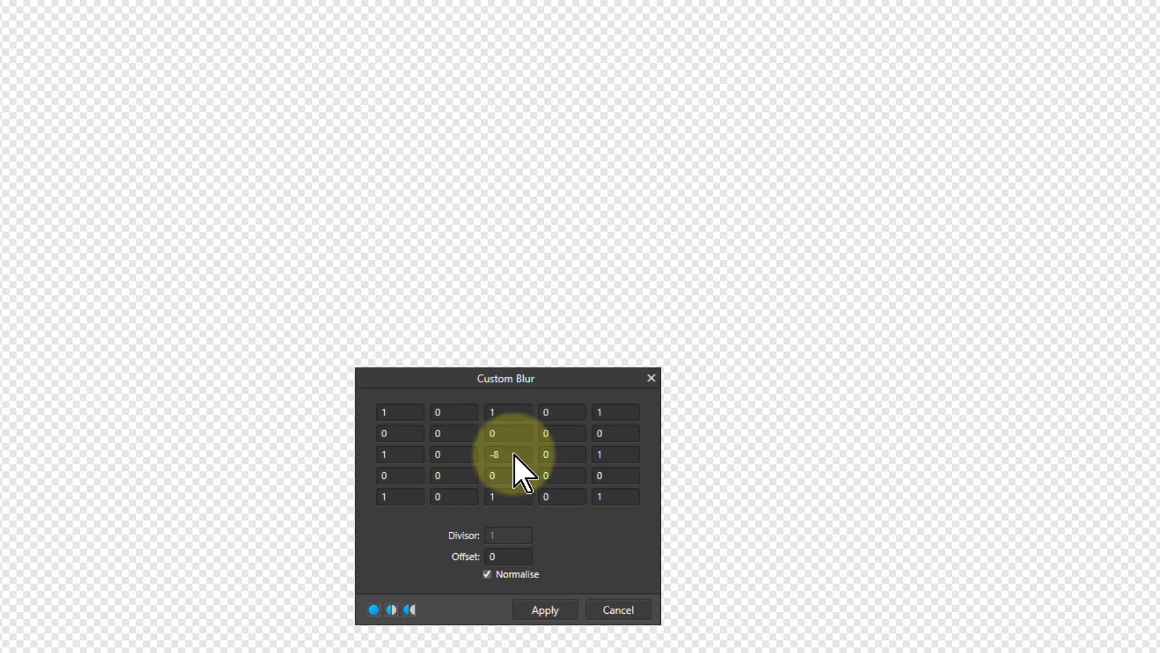
pyautogui.scroll(1, 512, 469)
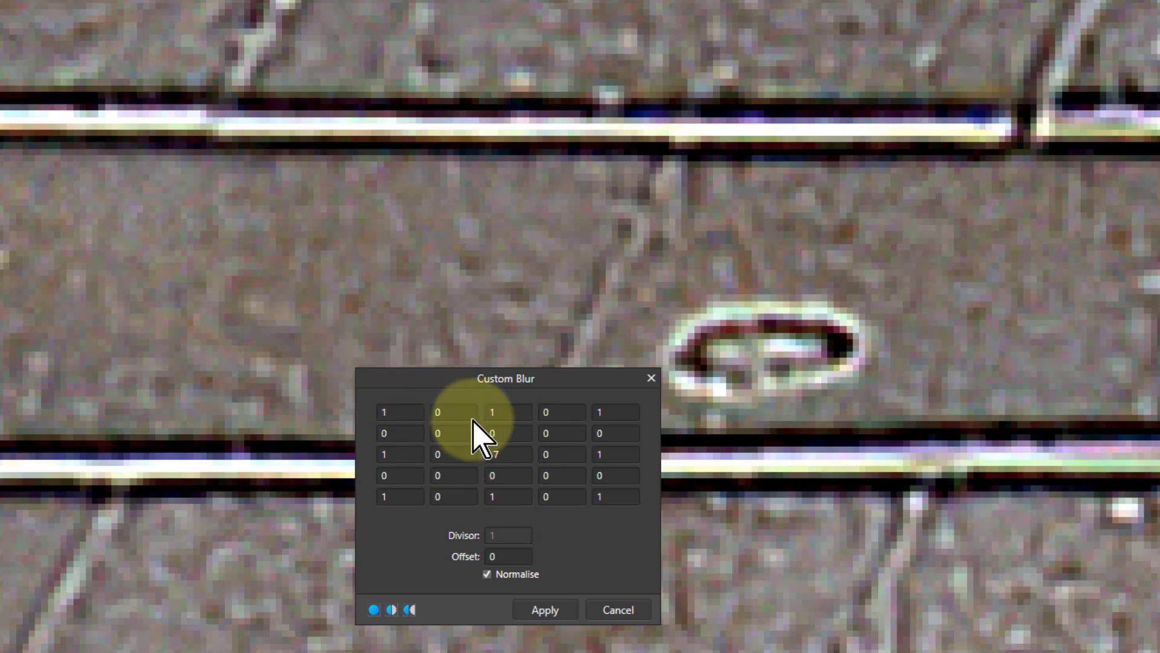
pyautogui.scroll(2, 507, 469)
pyautogui.scroll(4, 508, 469)
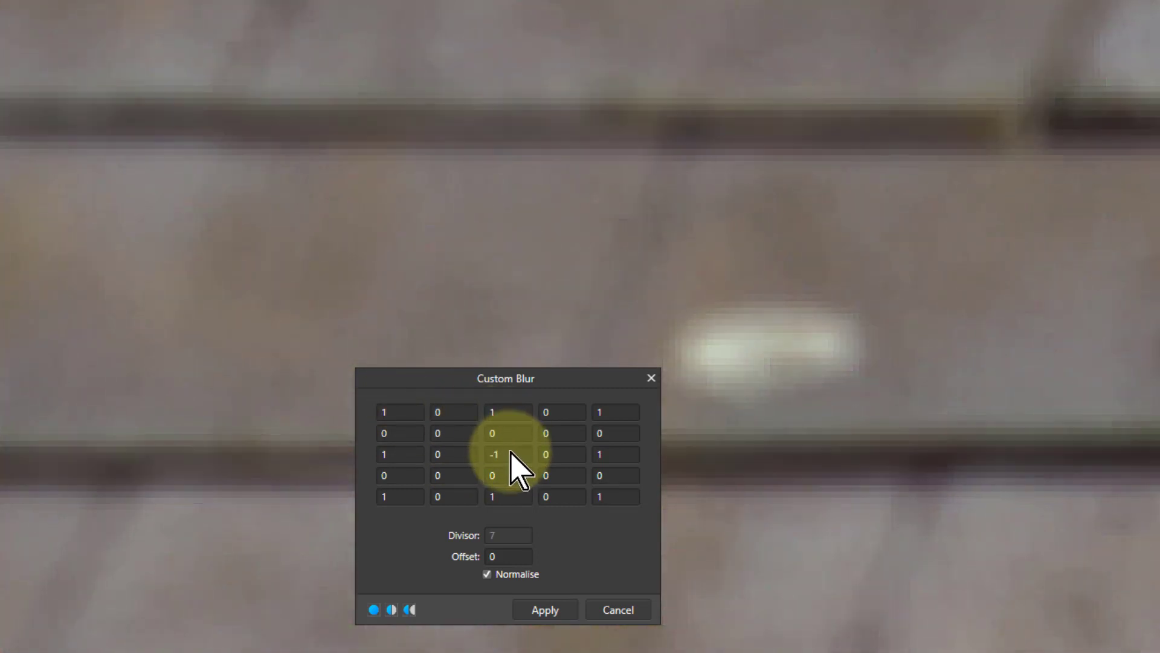
# Step: Reset the middle cell of each outer edge of the matrix to 0
pyautogui.scroll(-1, 507, 413)
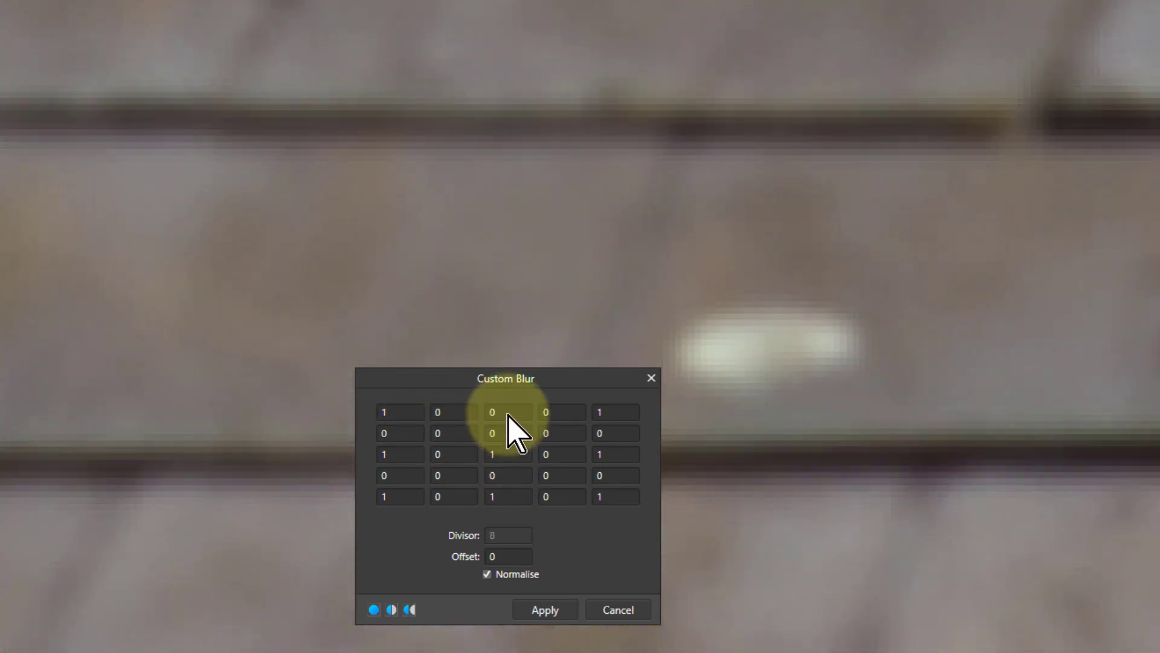
pyautogui.scroll(-1, 599, 455)
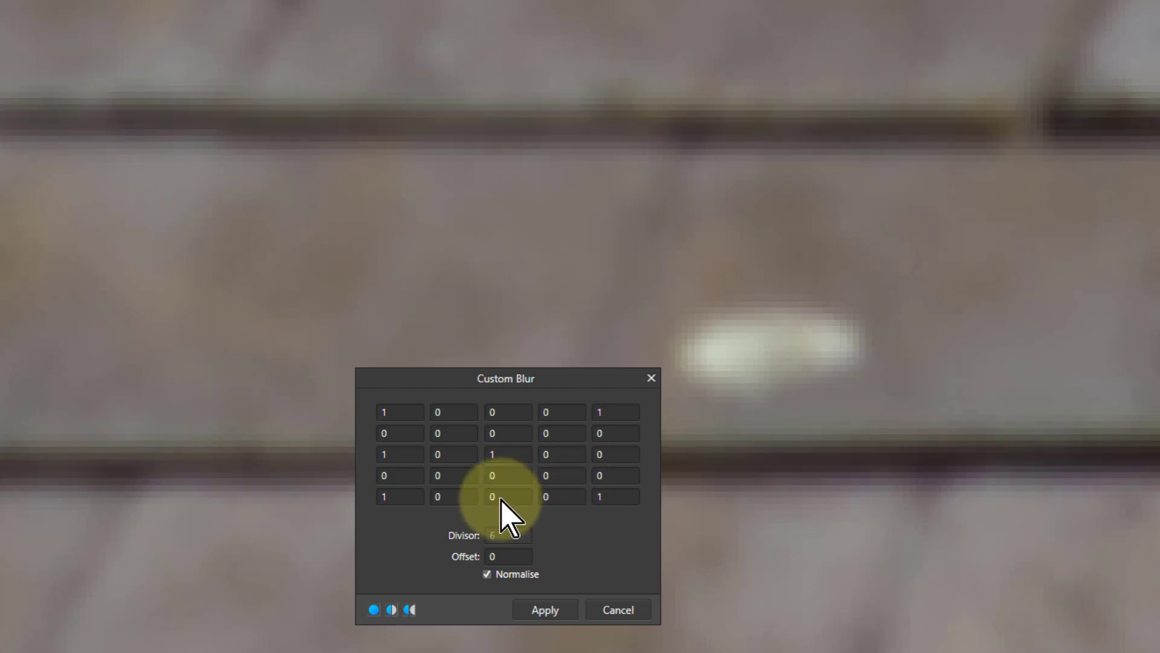
pyautogui.scroll(-1, 388, 459)
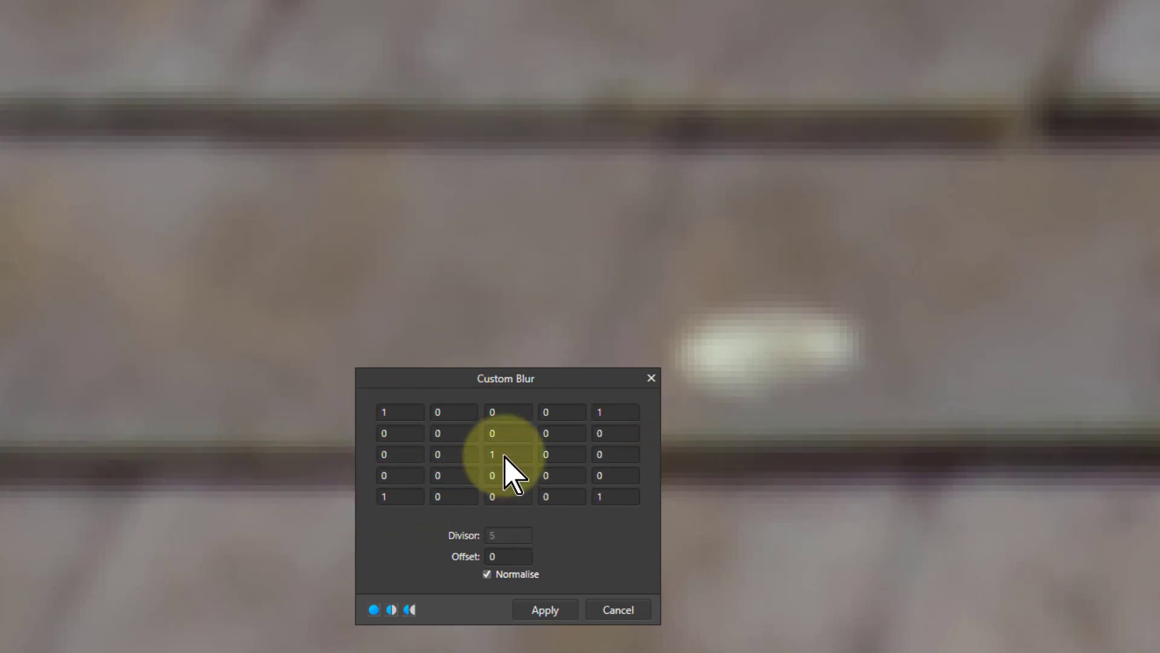
# Step: Lower the centre cell gradually to -4 with only the four corner cells at 1
pyautogui.scroll(-1, 513, 474)
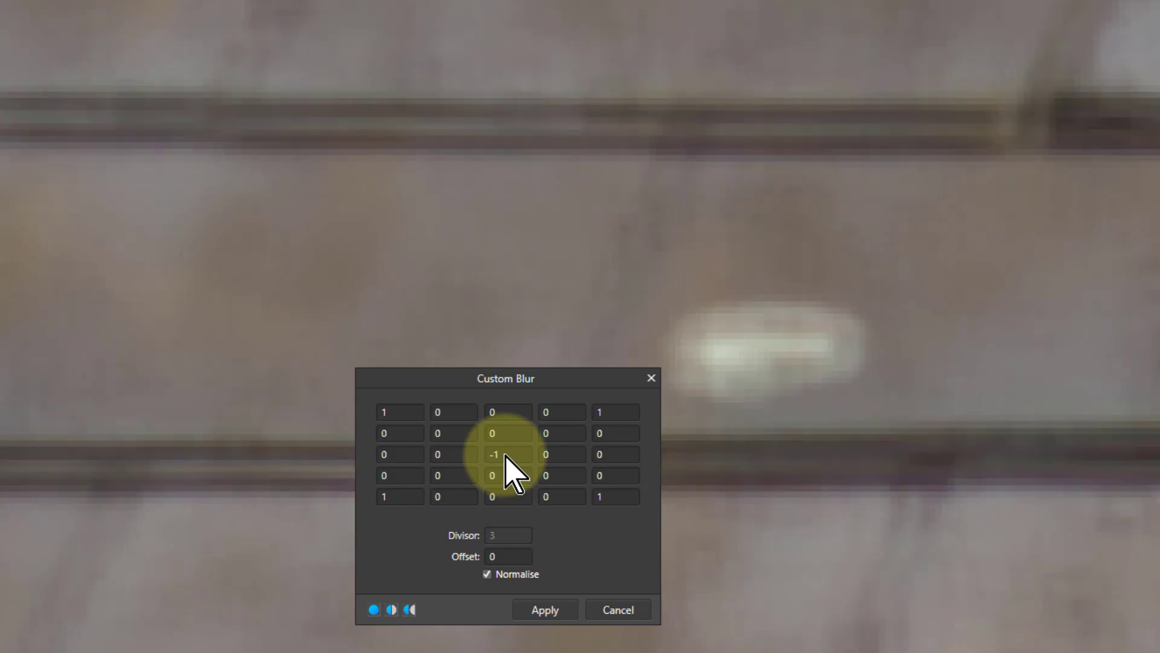
pyautogui.scroll(-1, 509, 457)
pyautogui.scroll(-1, 517, 471)
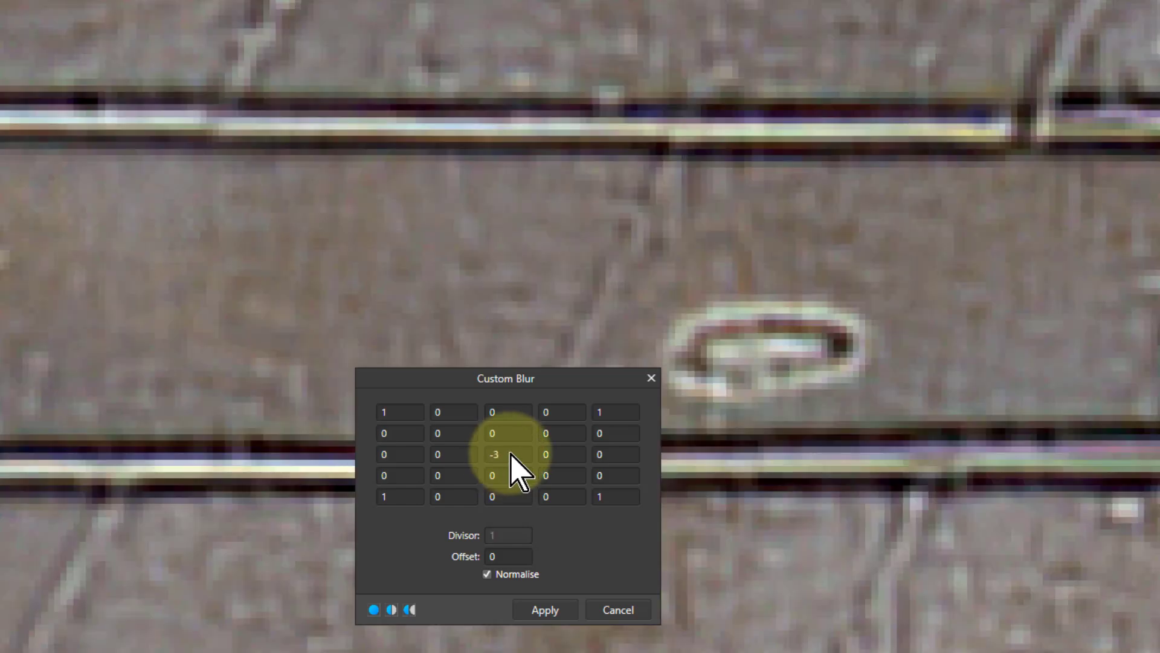
pyautogui.scroll(-1, 516, 471)
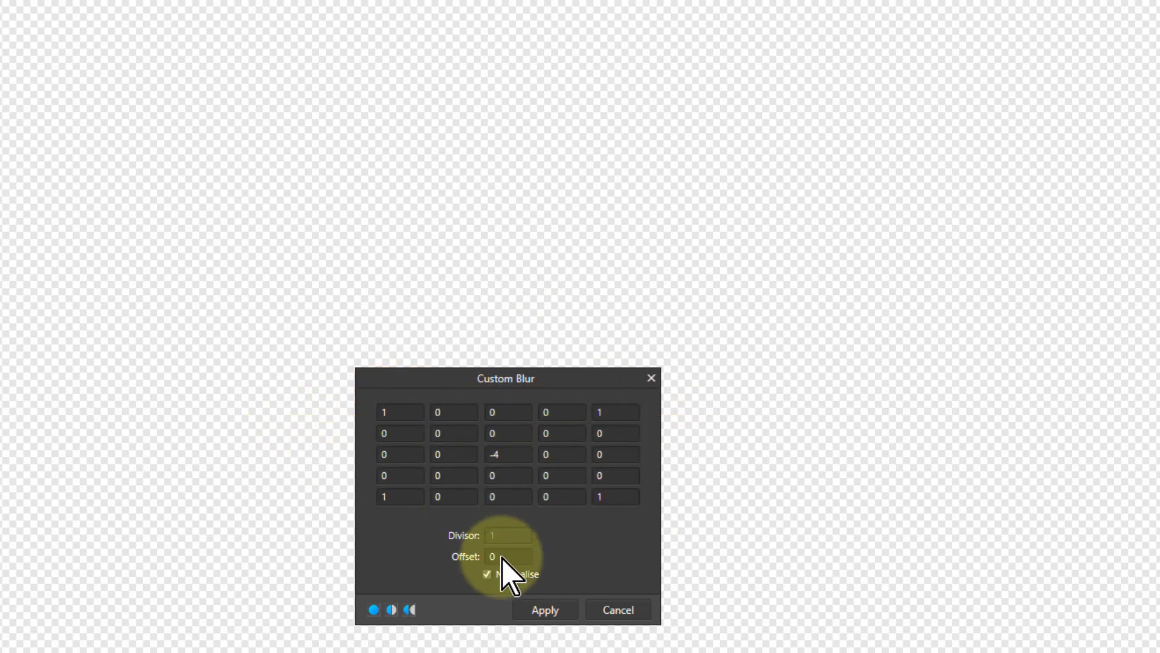
# Step: Try an offset of 1 while lowering the centre cell to -6, resetting the offset to 0
pyautogui.scroll(1, 500, 557)
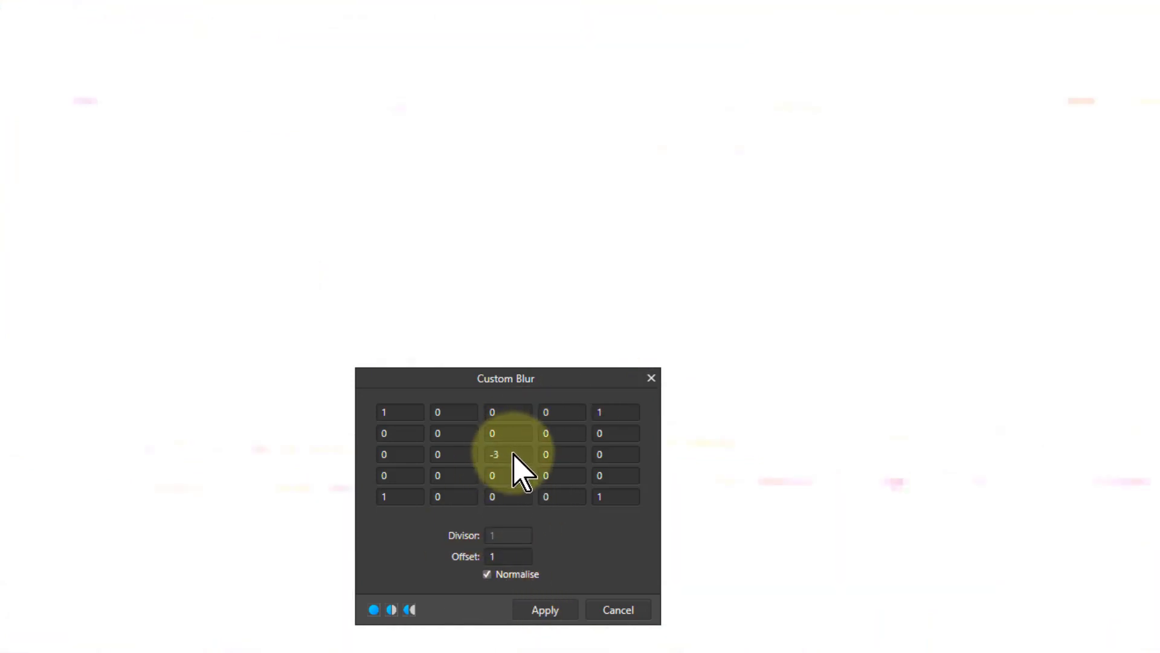
pyautogui.scroll(-2, 513, 454)
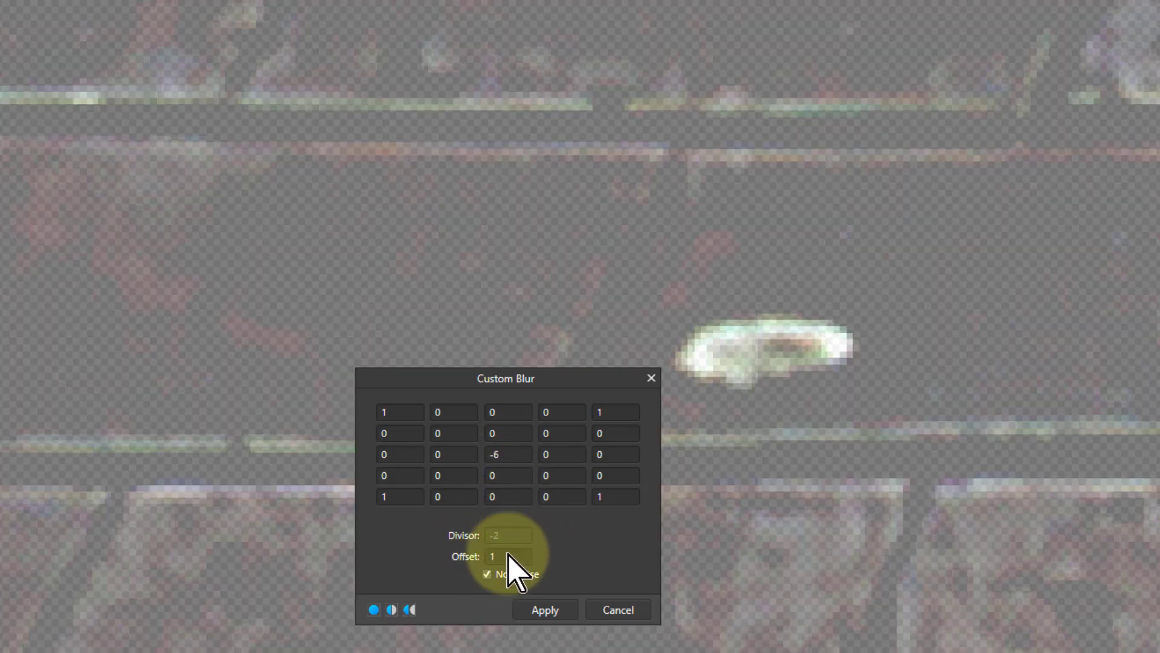
pyautogui.scroll(-1, 508, 554)
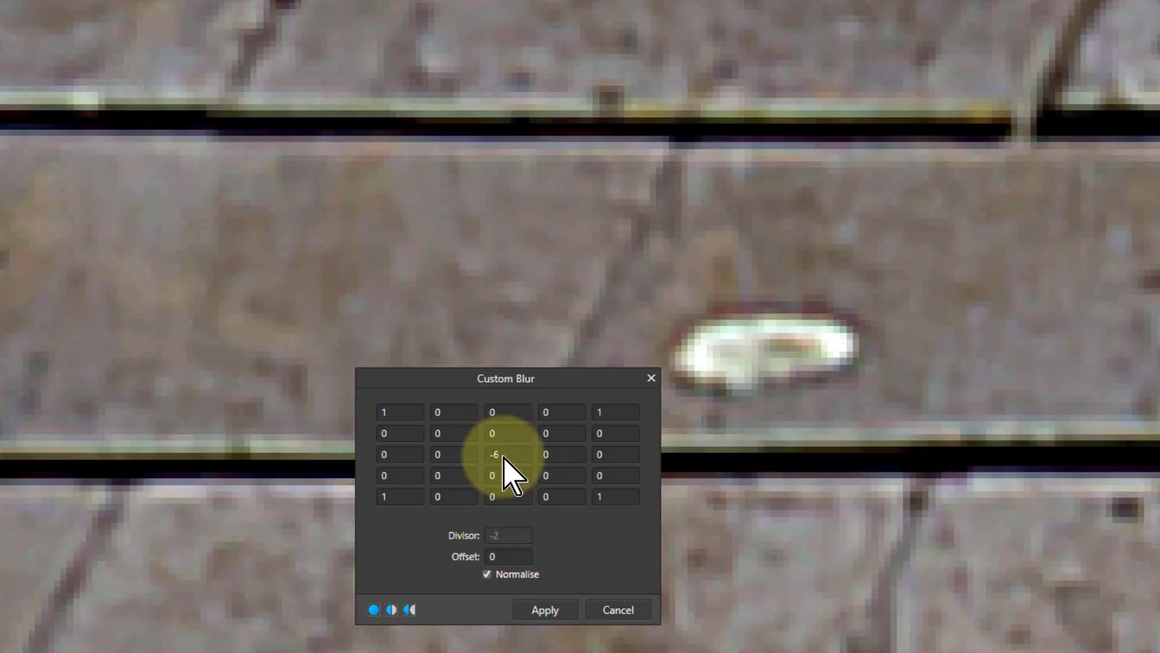
# Step: Clear the matrix by resetting the centre cell and all four corner cells to 0
pyautogui.scroll(2, 504, 456)
pyautogui.scroll(4, 504, 456)
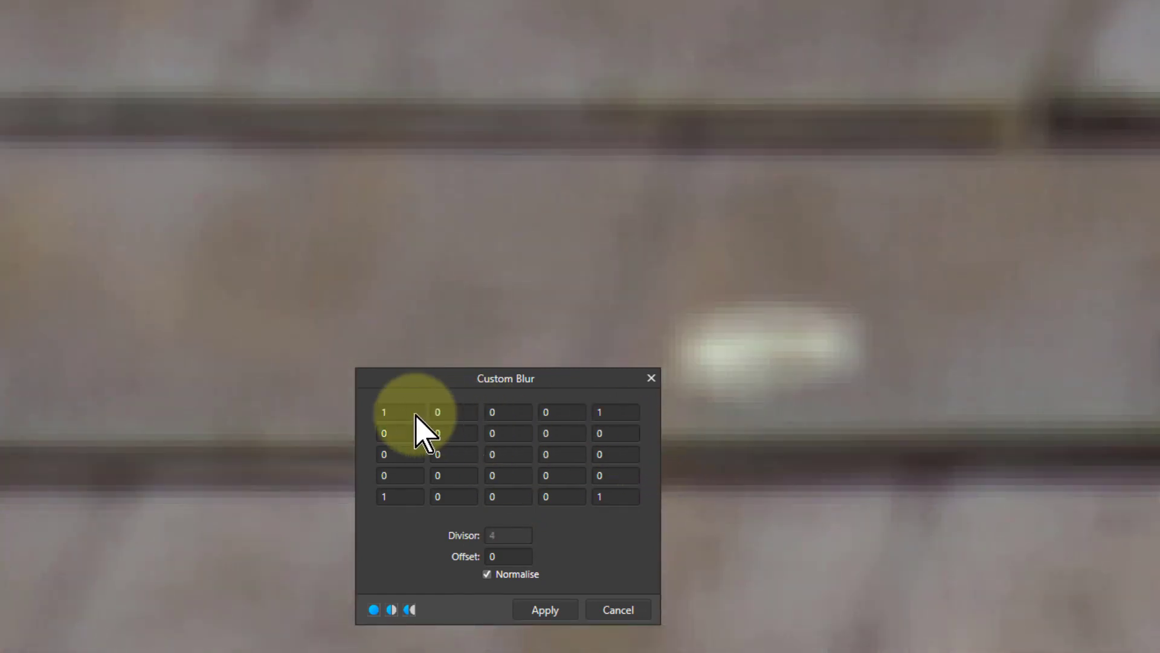
pyautogui.scroll(-1, 402, 414)
pyautogui.scroll(-1, 402, 496)
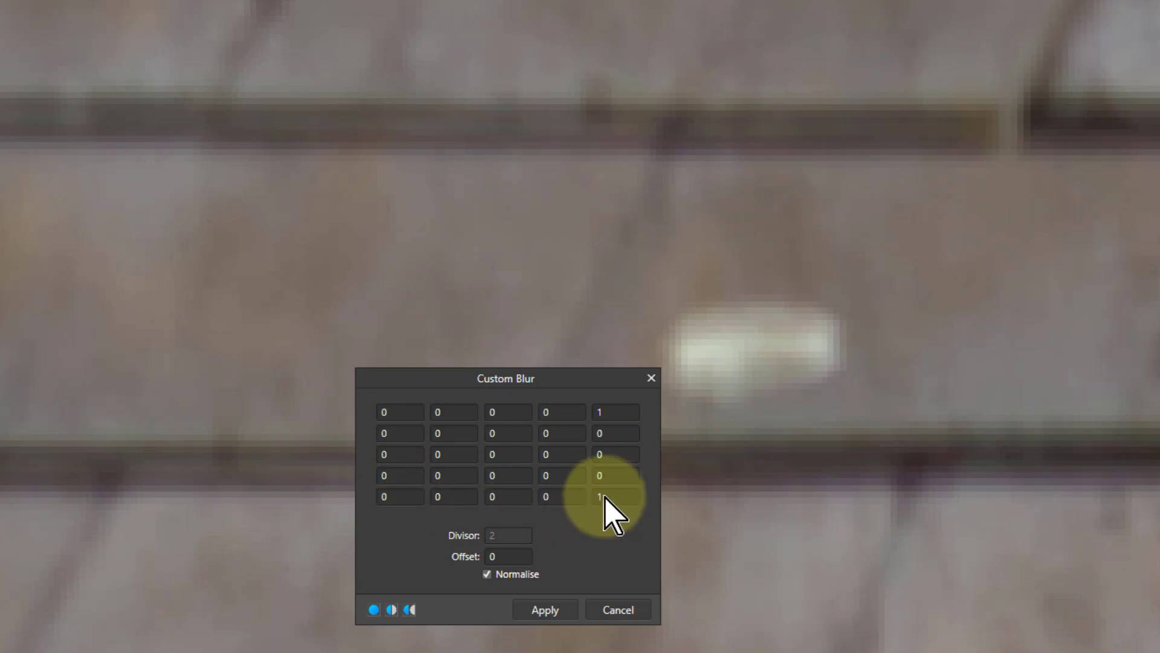
pyautogui.scroll(-1, 613, 496)
pyautogui.scroll(-2, 616, 416)
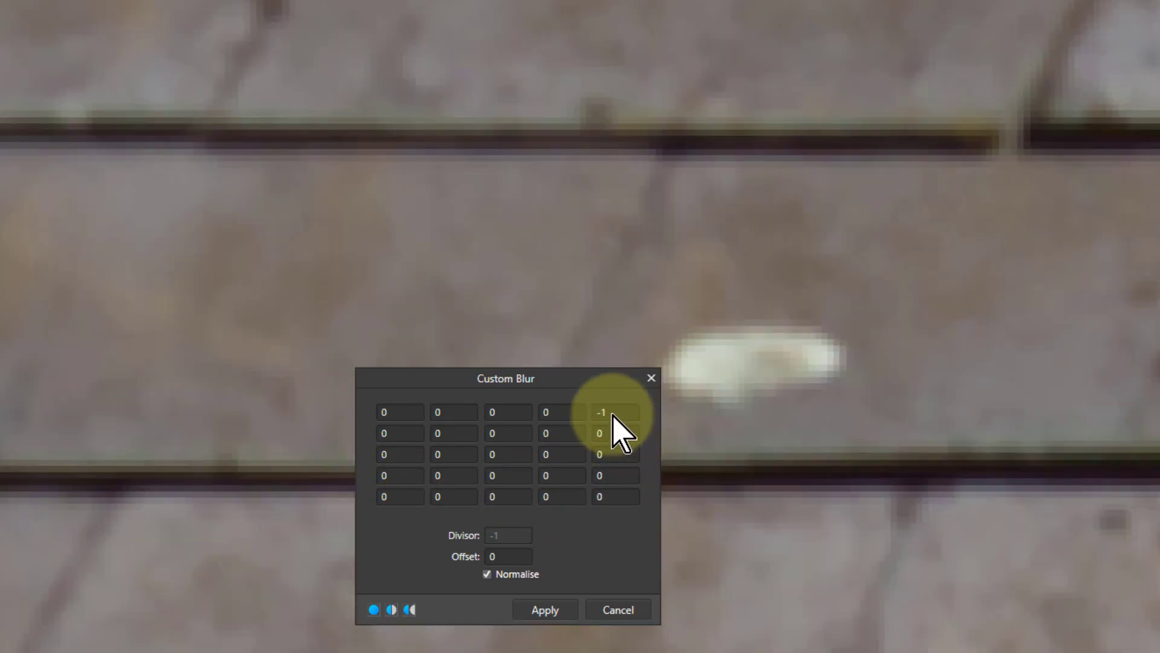
pyautogui.scroll(1, 613, 416)
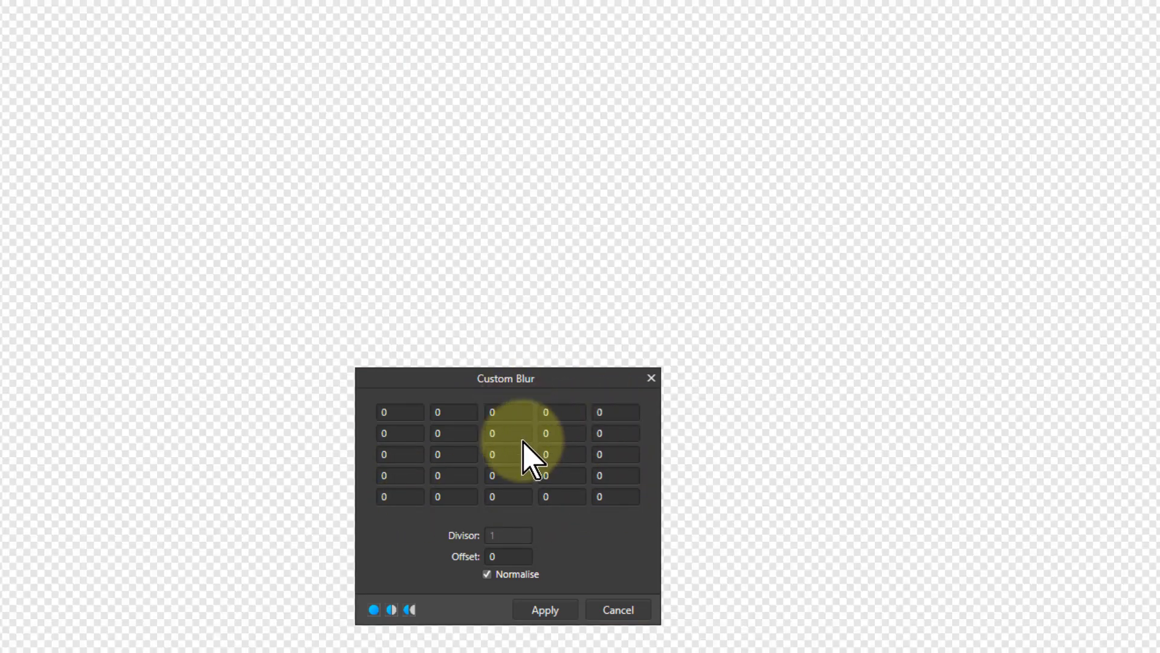
# Step: Try an offset of 1 on the cleared matrix, set the centre cell to 1 and reset the offset to 0
pyautogui.scroll(1, 503, 557)
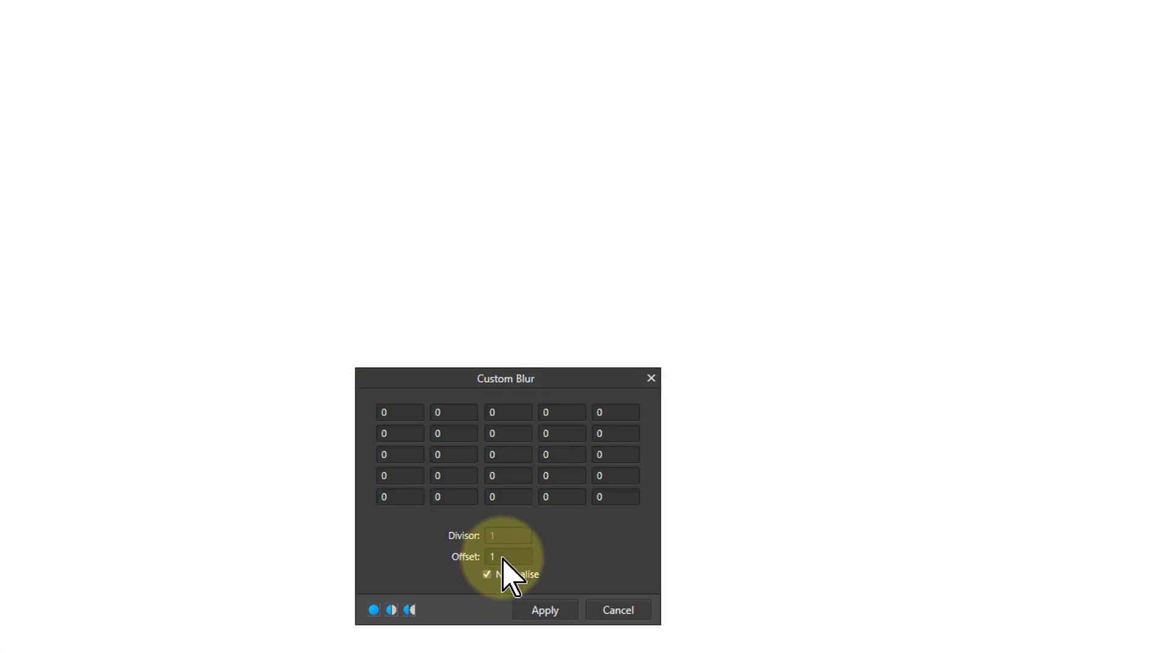
pyautogui.scroll(-2, 508, 574)
pyautogui.scroll(1, 503, 557)
pyautogui.scroll(1, 506, 458)
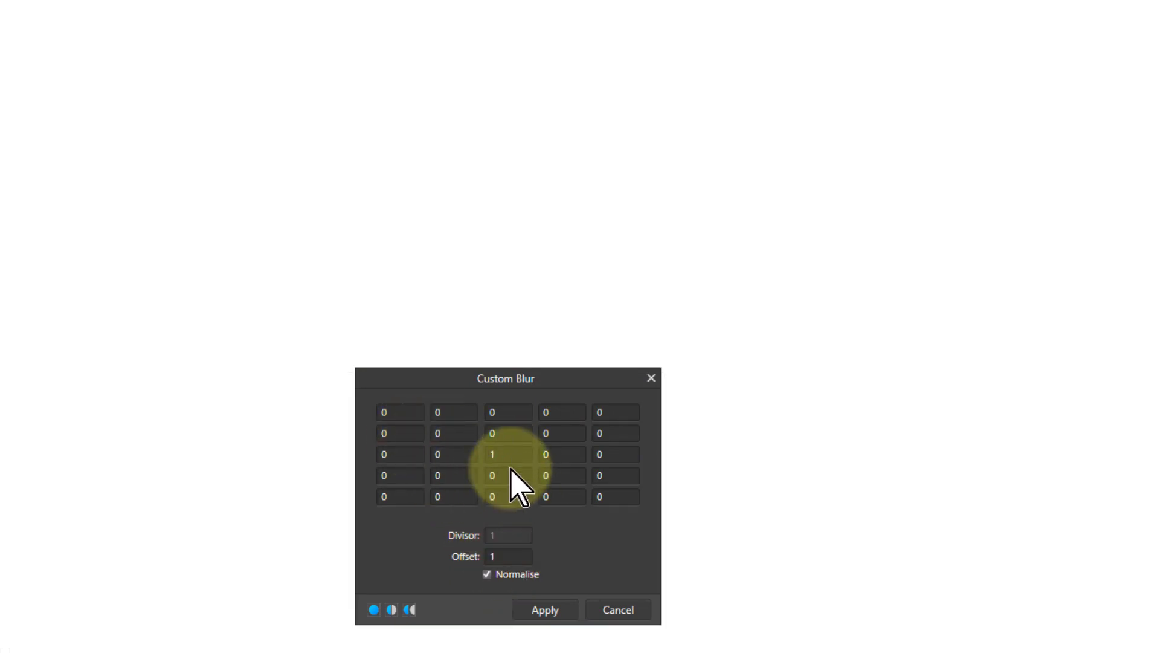
pyautogui.scroll(-1, 510, 554)
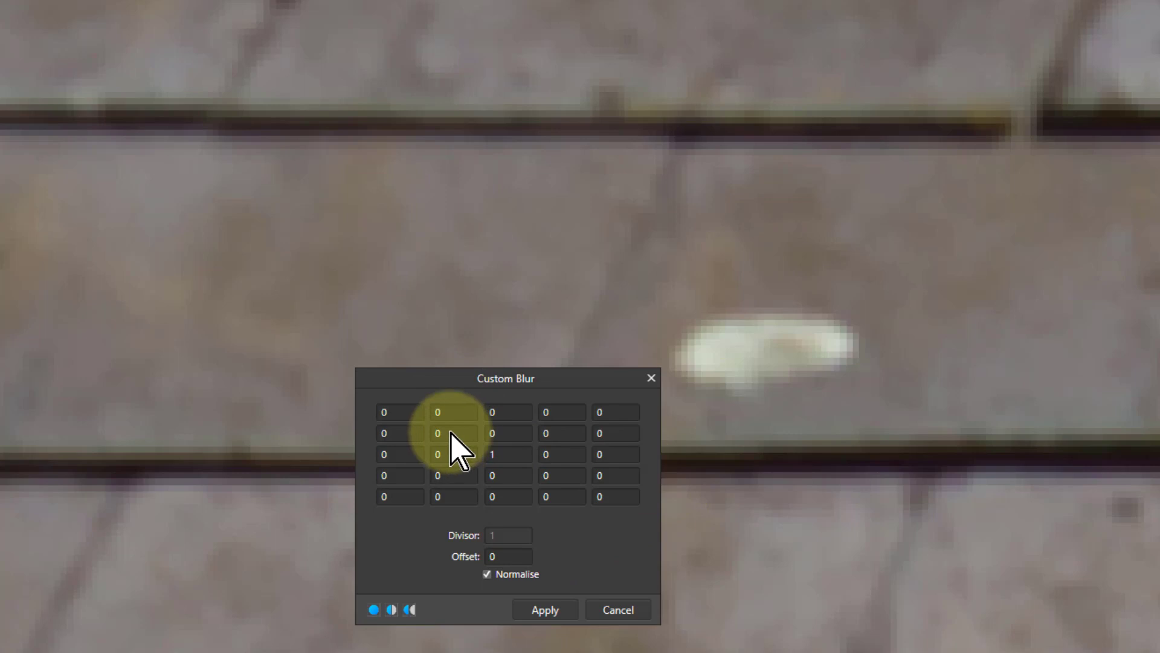
# Step: Set rows two to four of the second column to 1 and of the fourth column to -1 for an emboss-like kernel
pyautogui.scroll(1, 450, 434)
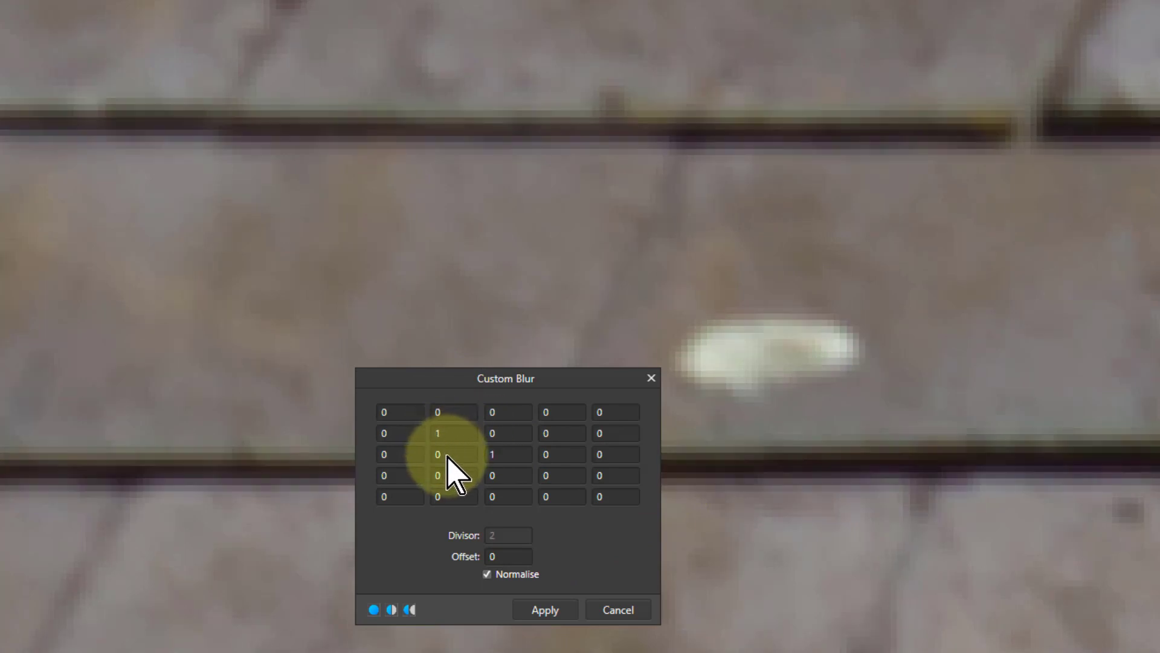
pyautogui.scroll(1, 447, 475)
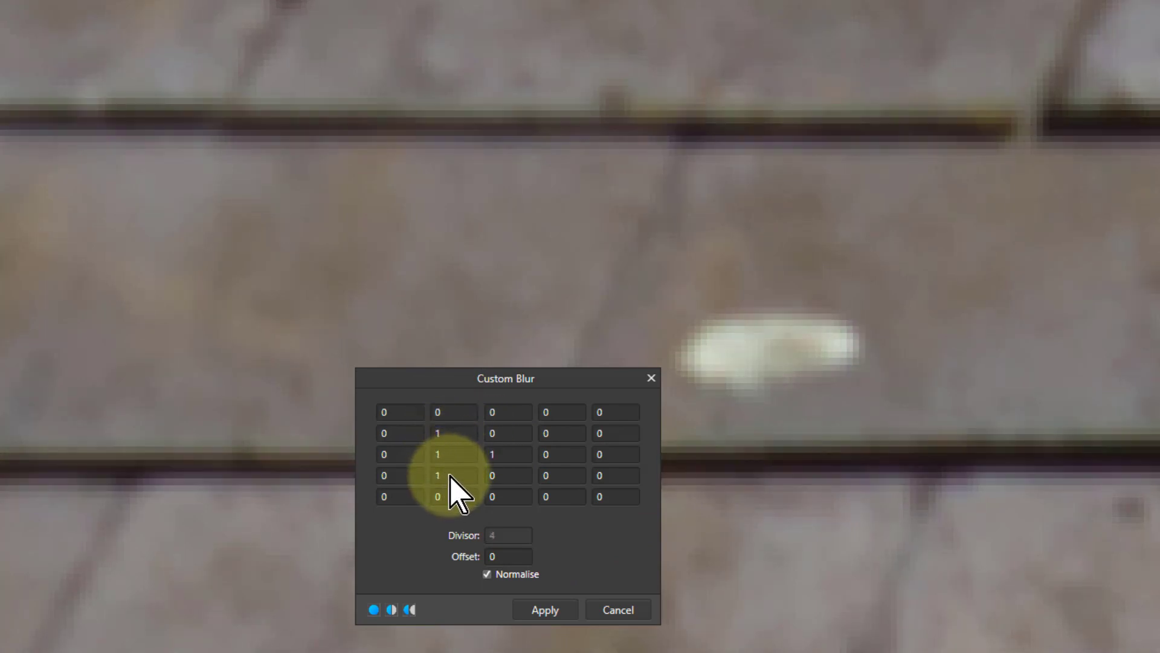
pyautogui.scroll(-1, 553, 433)
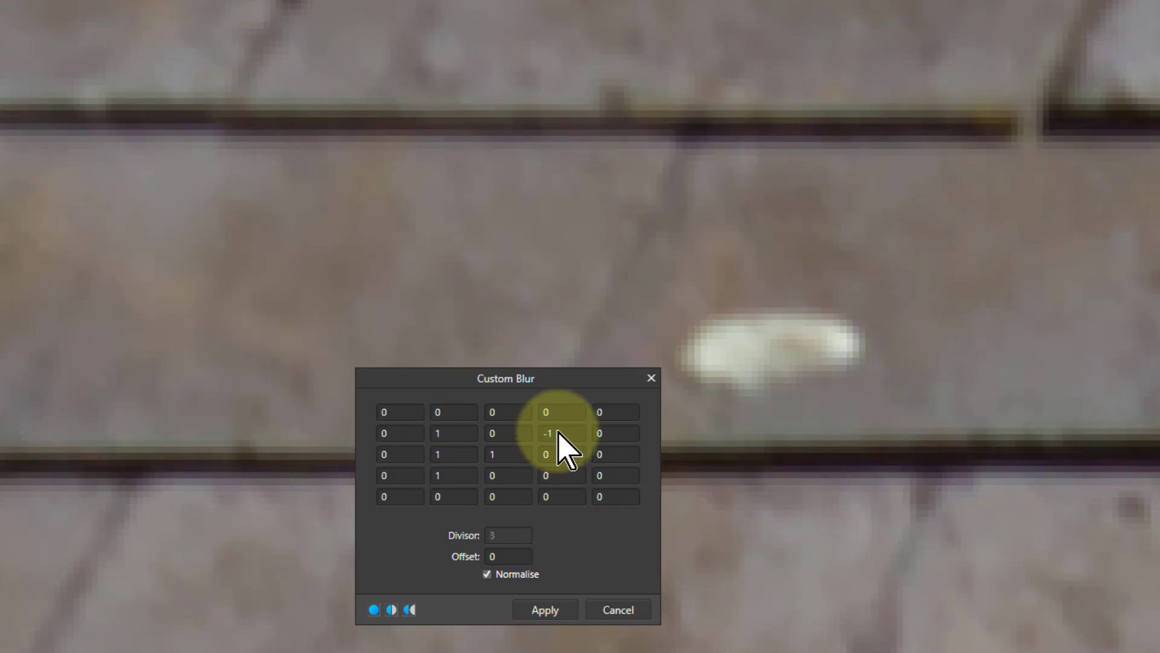
pyautogui.scroll(-1, 557, 454)
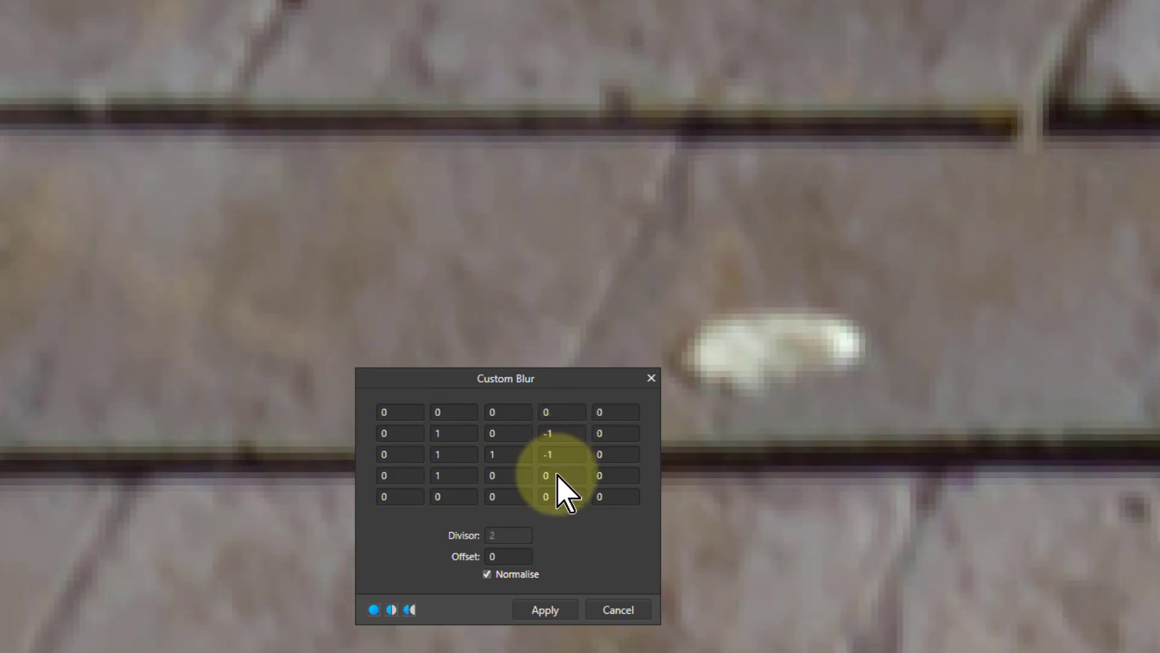
pyautogui.scroll(-1, 564, 489)
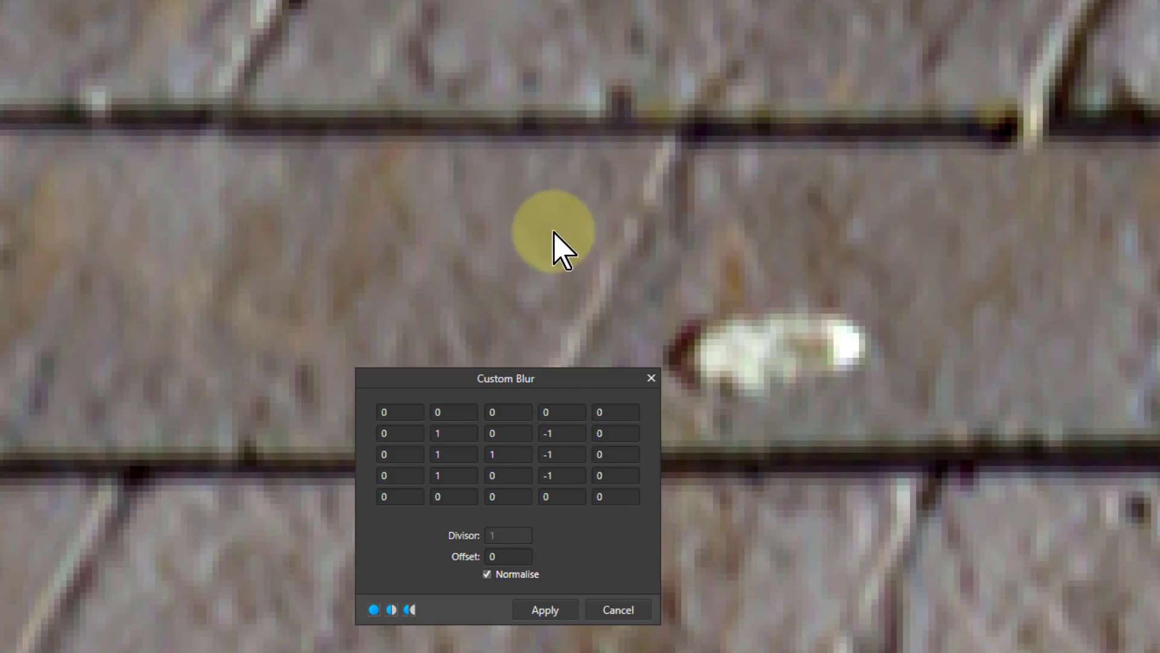
# Step: Try offsets of 1 and 4 on a wider view of the roof, resetting the offset to 0
pyautogui.scroll(-3, 387, 248)
pyautogui.scroll(-3, 390, 257)
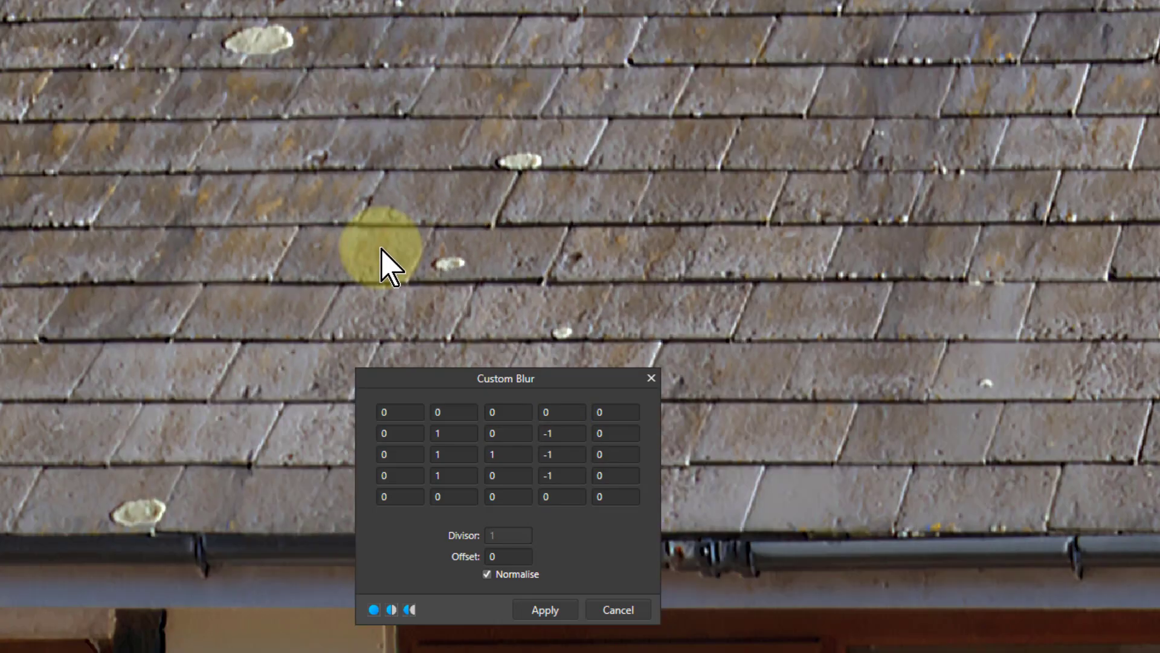
pyautogui.scroll(3, 318, 411)
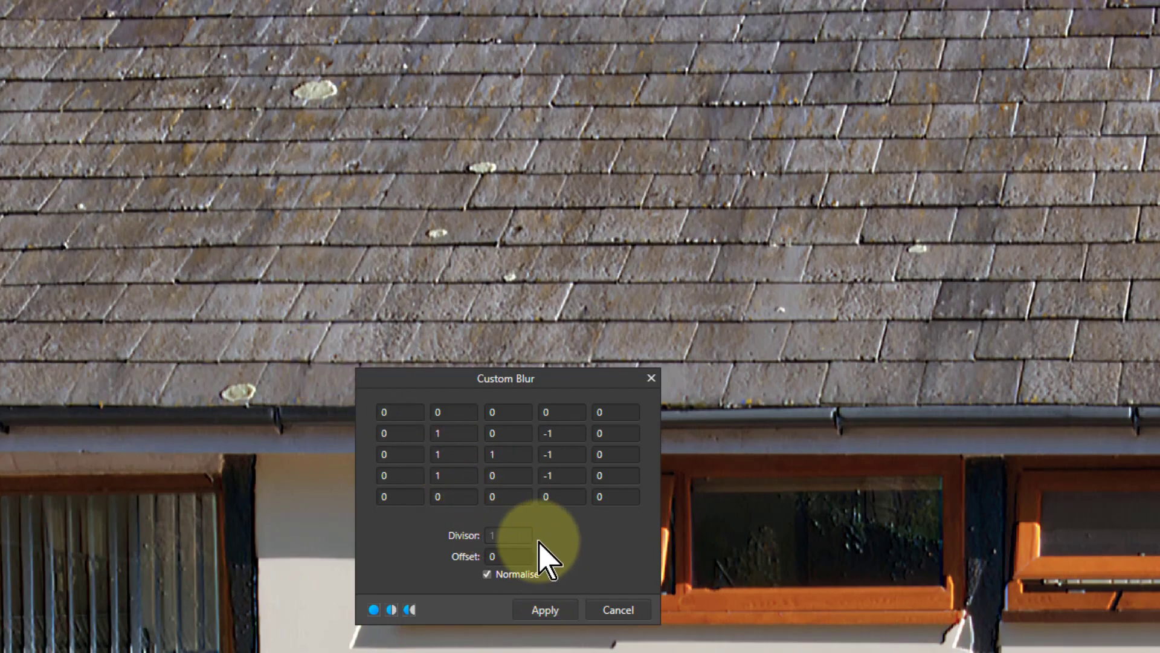
pyautogui.scroll(1, 509, 557)
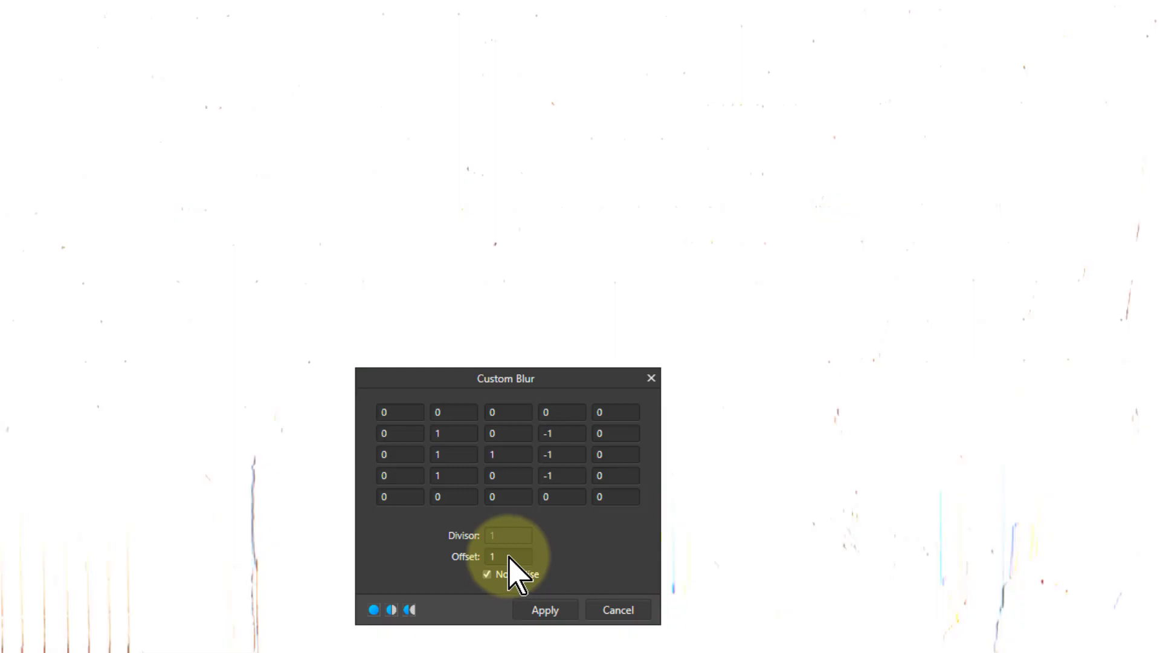
pyautogui.scroll(1, 516, 574)
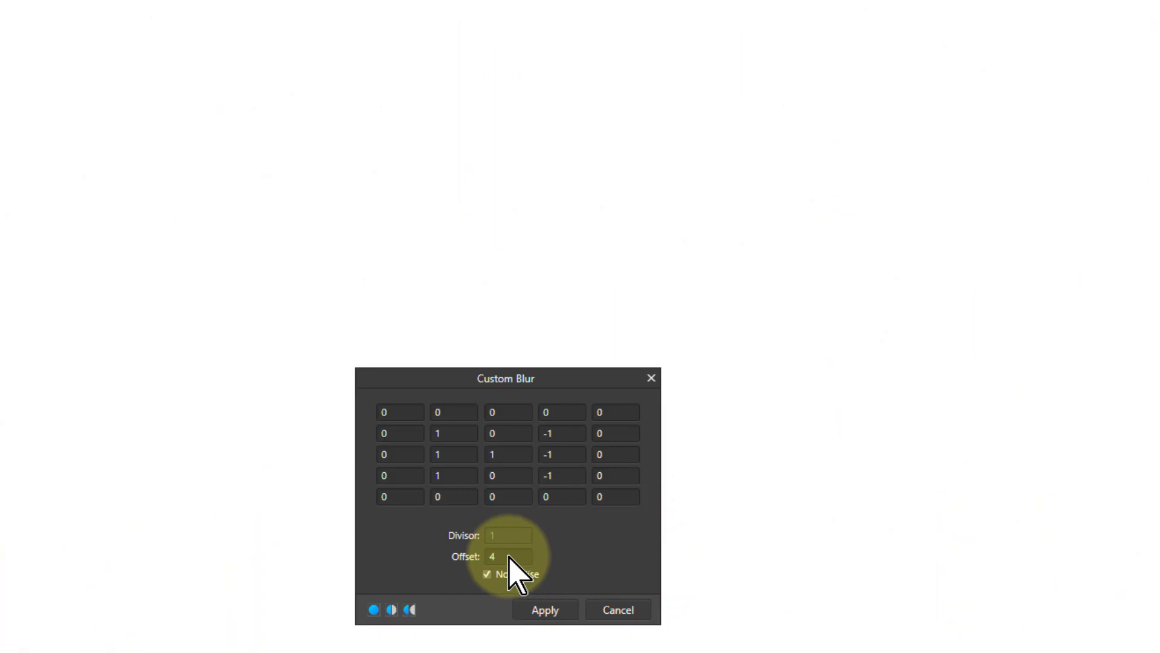
pyautogui.scroll(-2, 510, 556)
pyautogui.scroll(1, 509, 557)
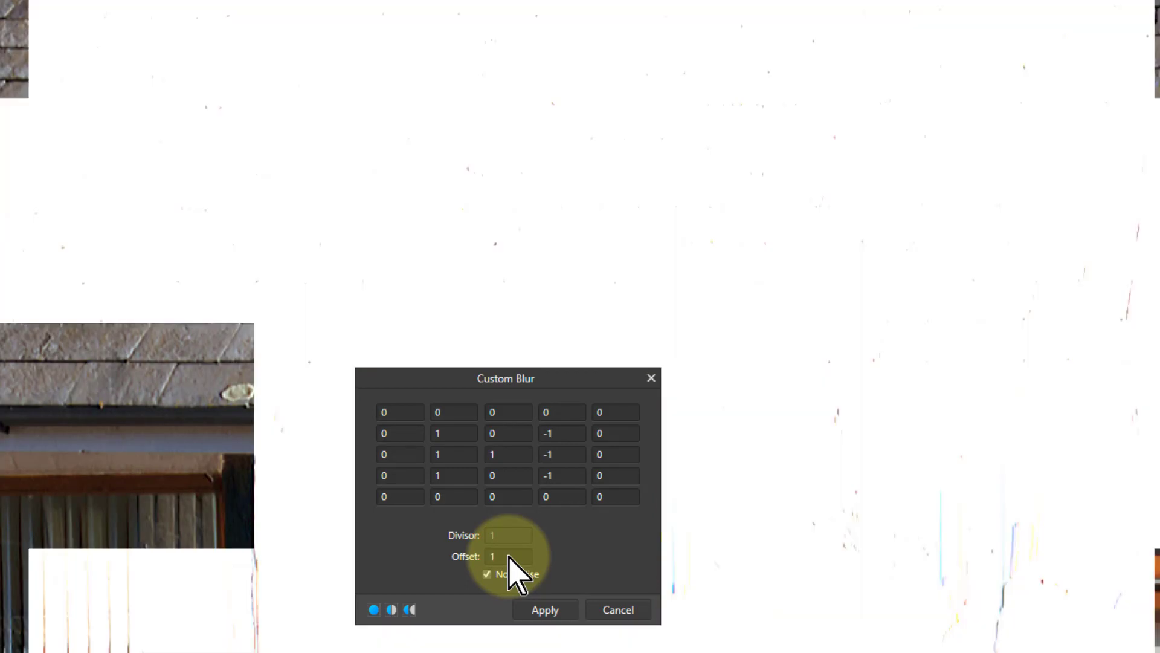
pyautogui.scroll(-1, 516, 574)
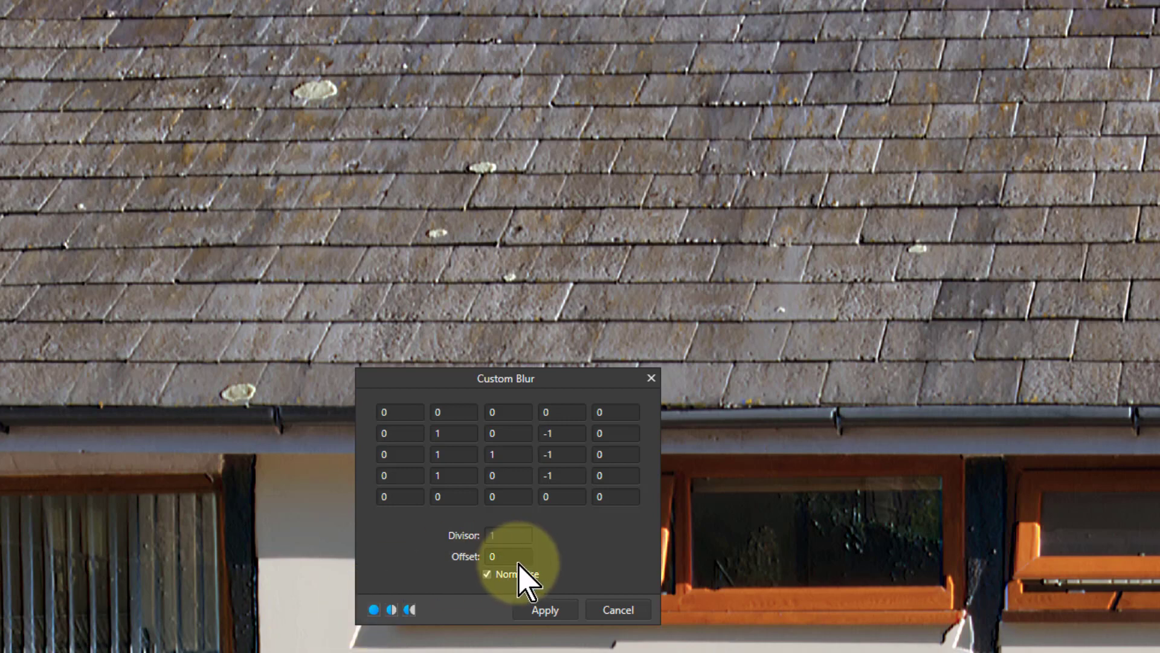
# Step: Try an offset of 1 on a view of the whole roof and tree, resetting the offset to 0
pyautogui.scroll(1, 518, 562)
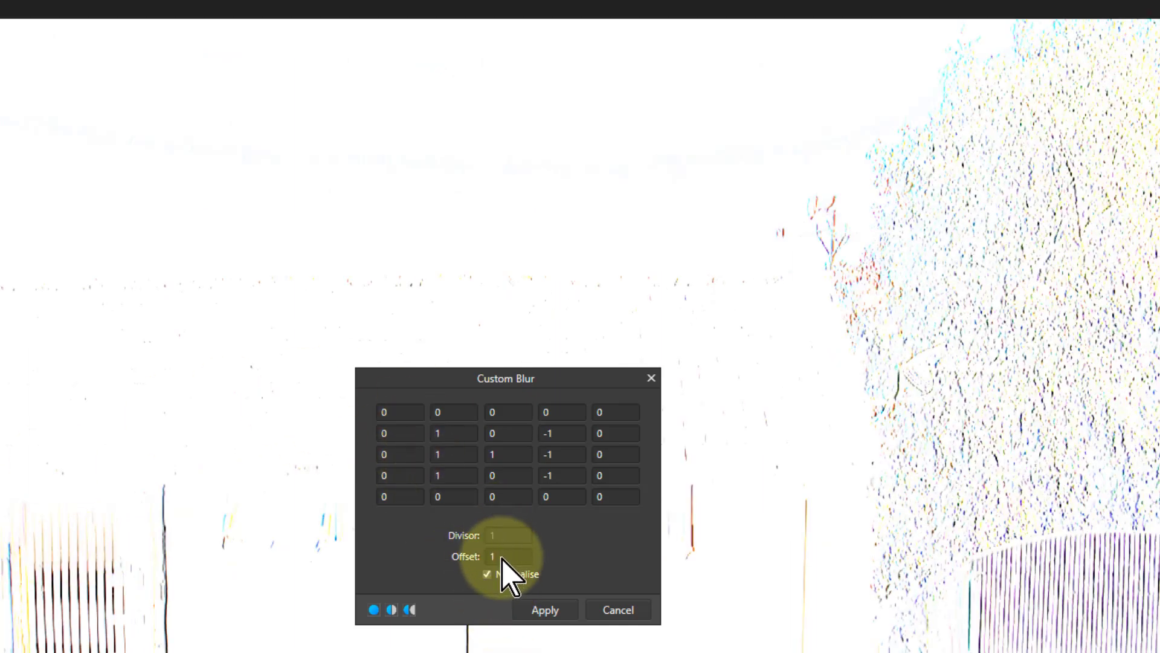
pyautogui.scroll(-1, 509, 553)
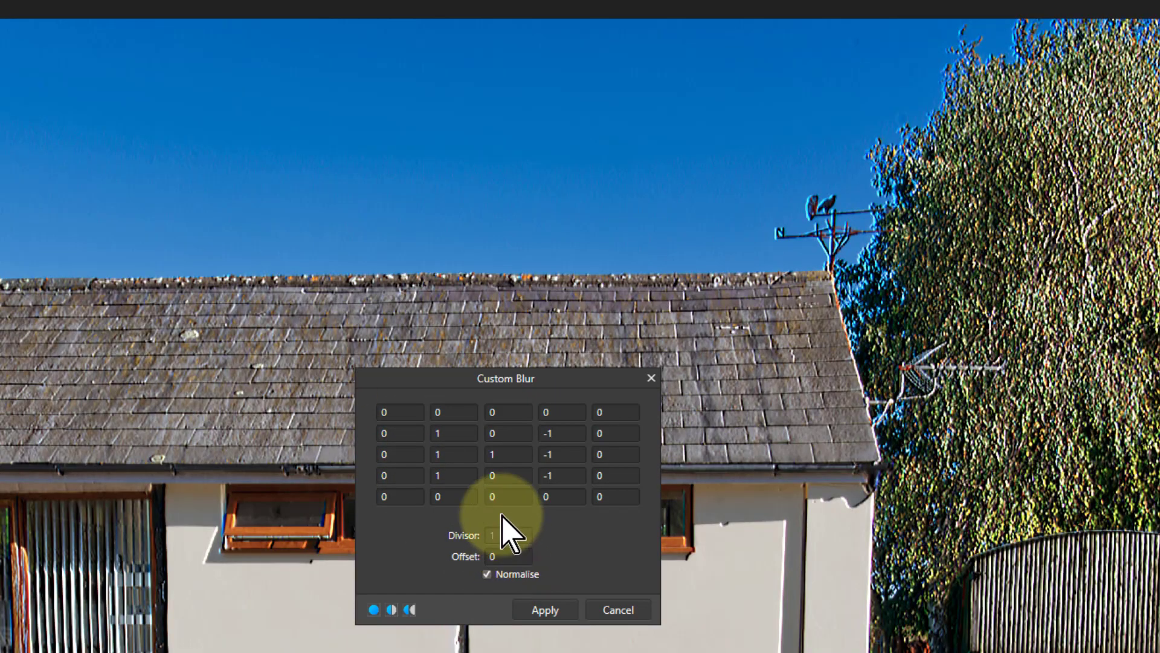
# Step: In columns two to four, set row two to -1, row three to 0, 1, 0 and row four to 1, with an offset of 1
pyautogui.scroll(-1, 499, 430)
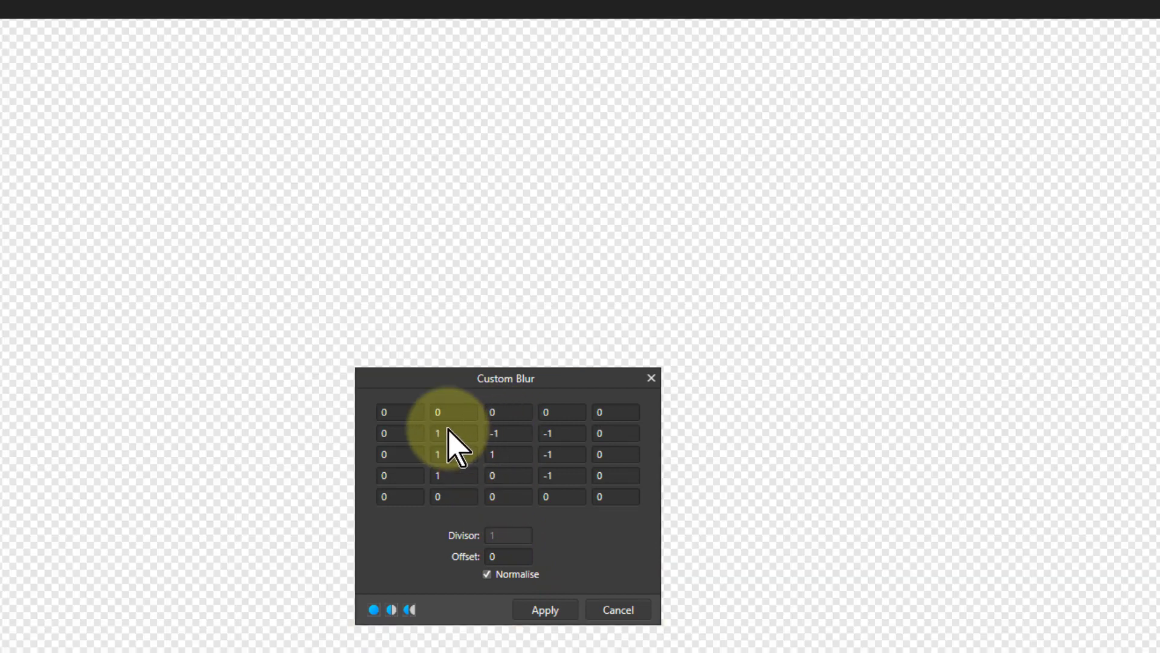
pyautogui.scroll(-2, 444, 430)
pyautogui.scroll(1, 459, 458)
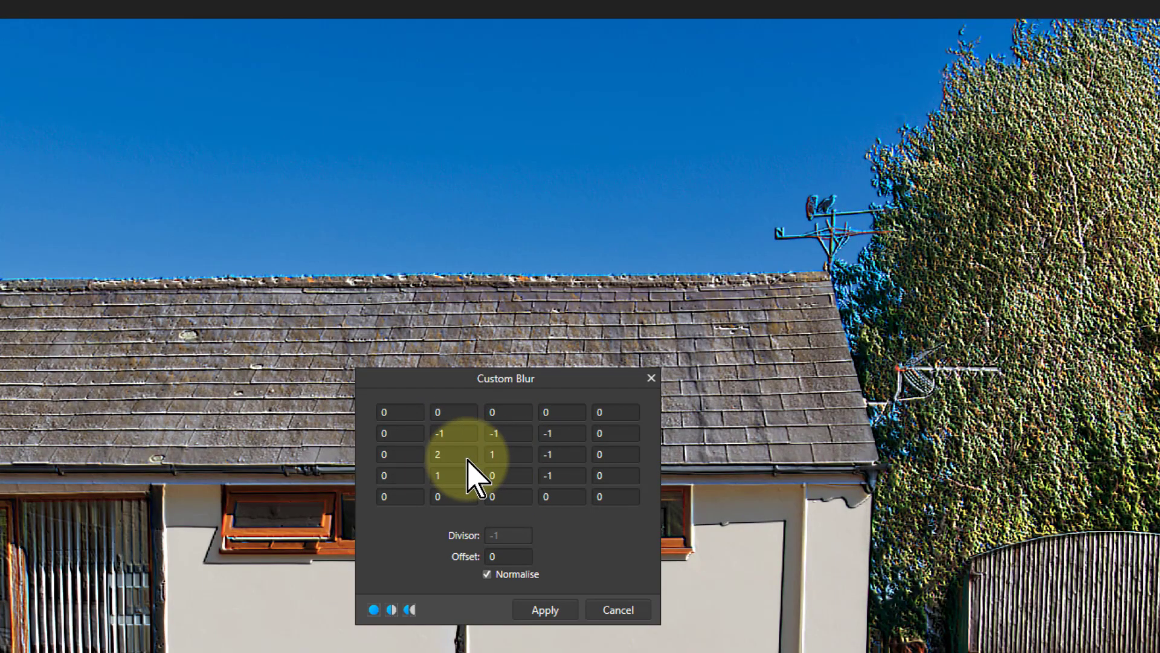
pyautogui.scroll(-2, 462, 460)
pyautogui.scroll(1, 544, 456)
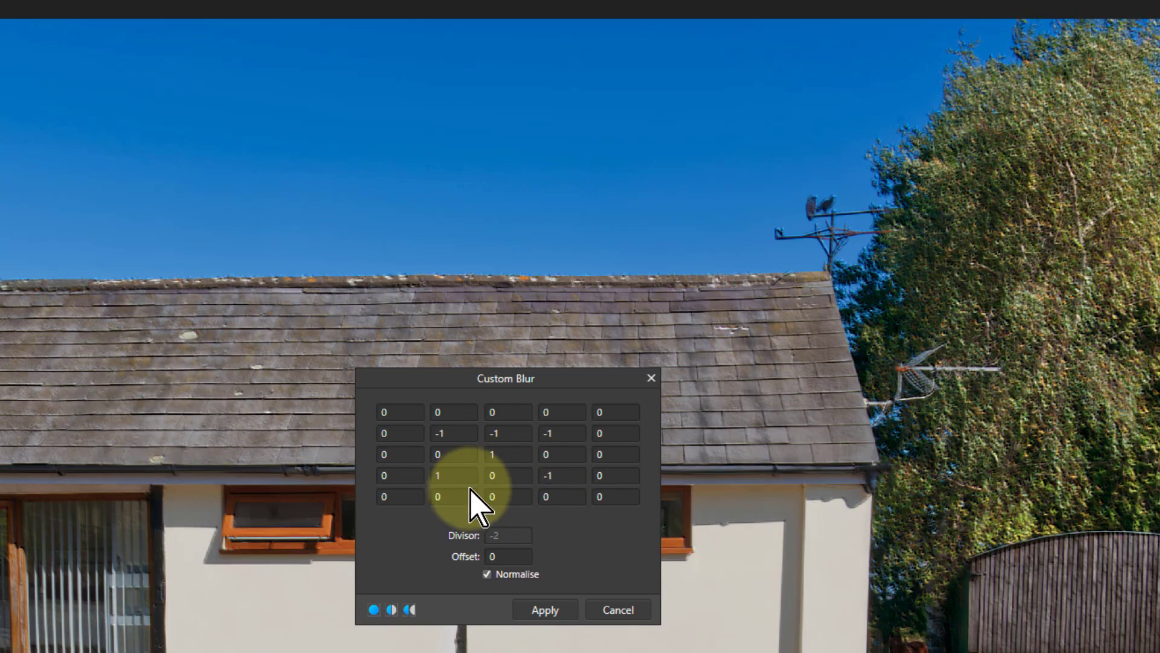
pyautogui.scroll(1, 510, 473)
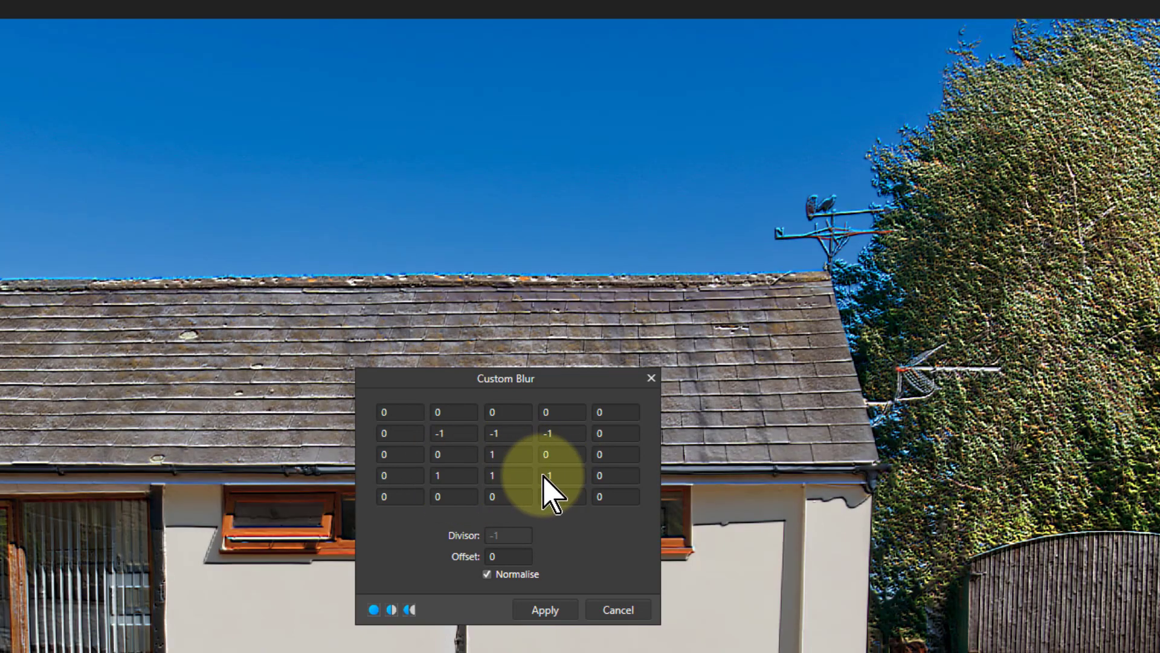
pyautogui.scroll(2, 547, 475)
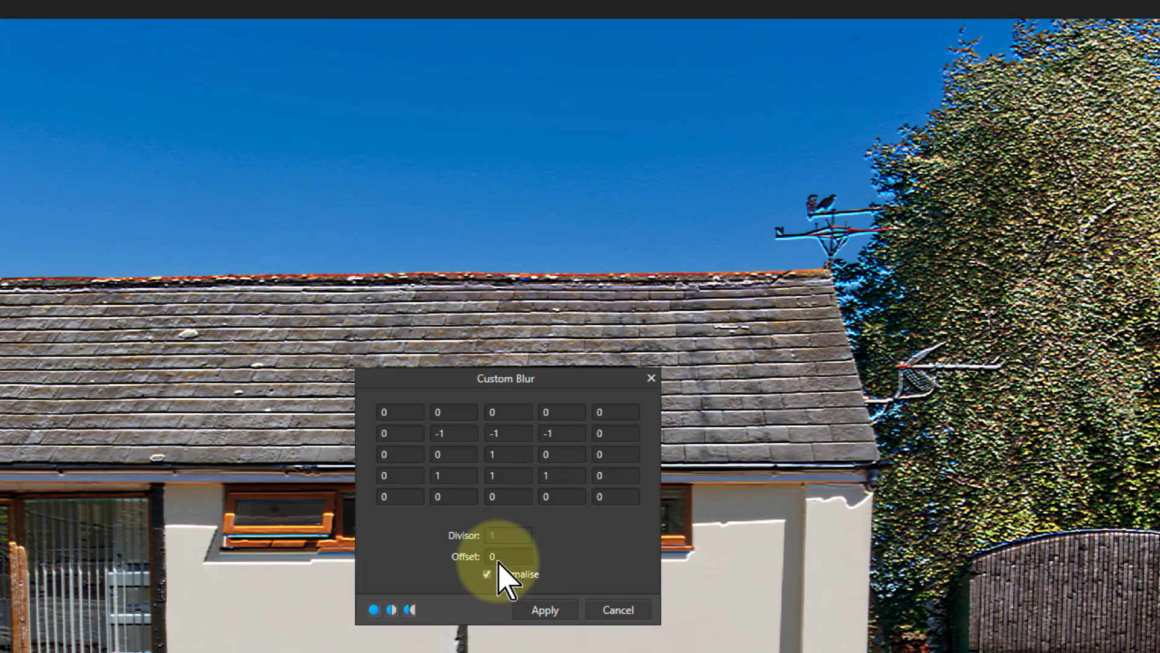
pyautogui.scroll(1, 499, 561)
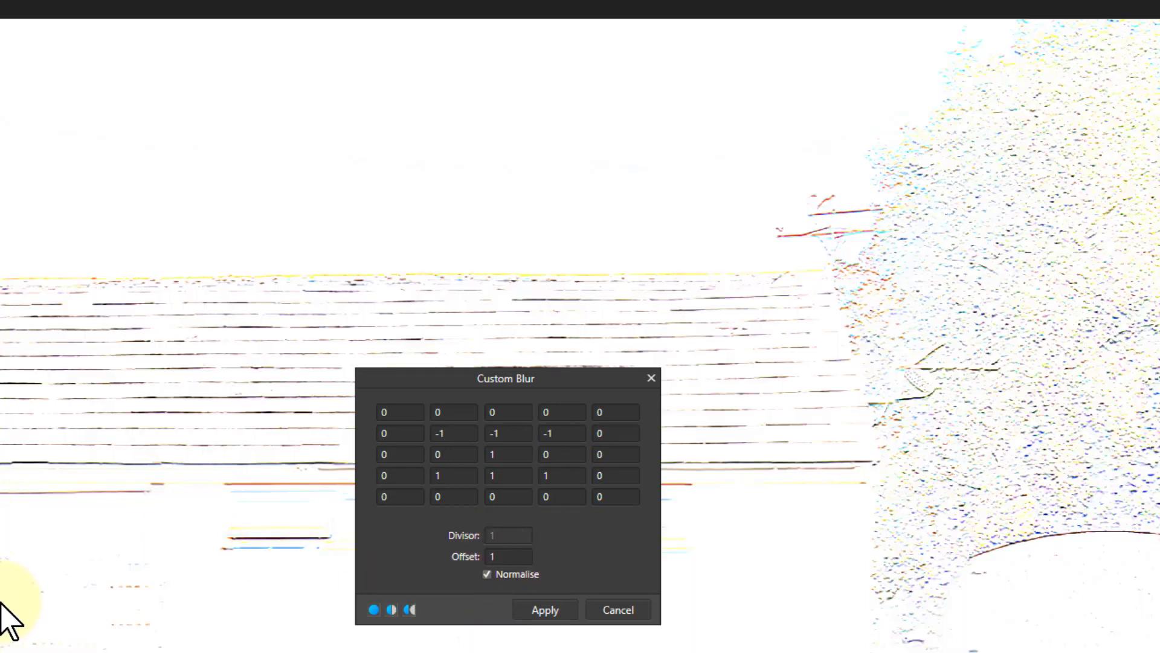